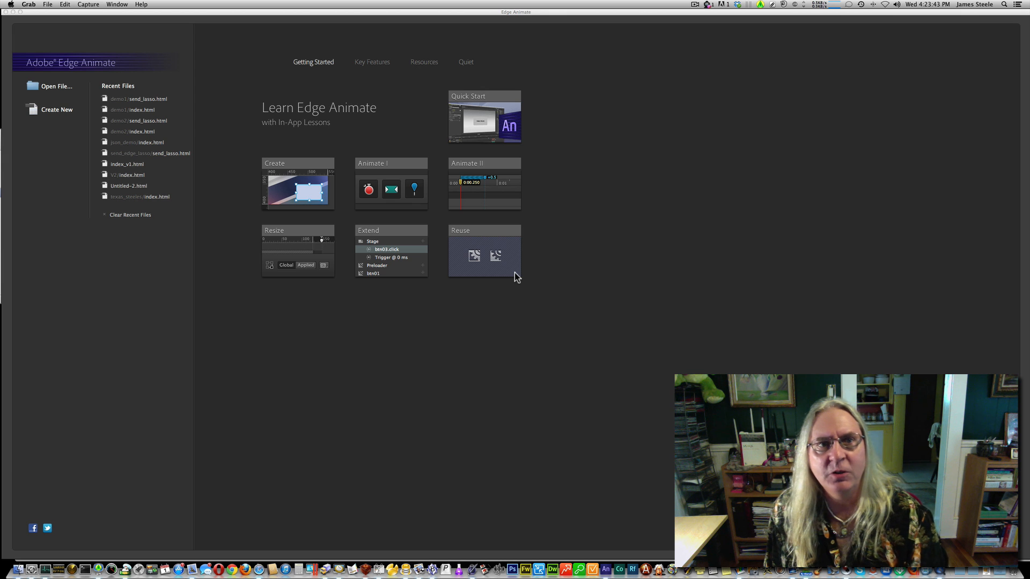
# - Create a new composition and save it as index.html in the demo1 folder
pyautogui.click(208, 16)
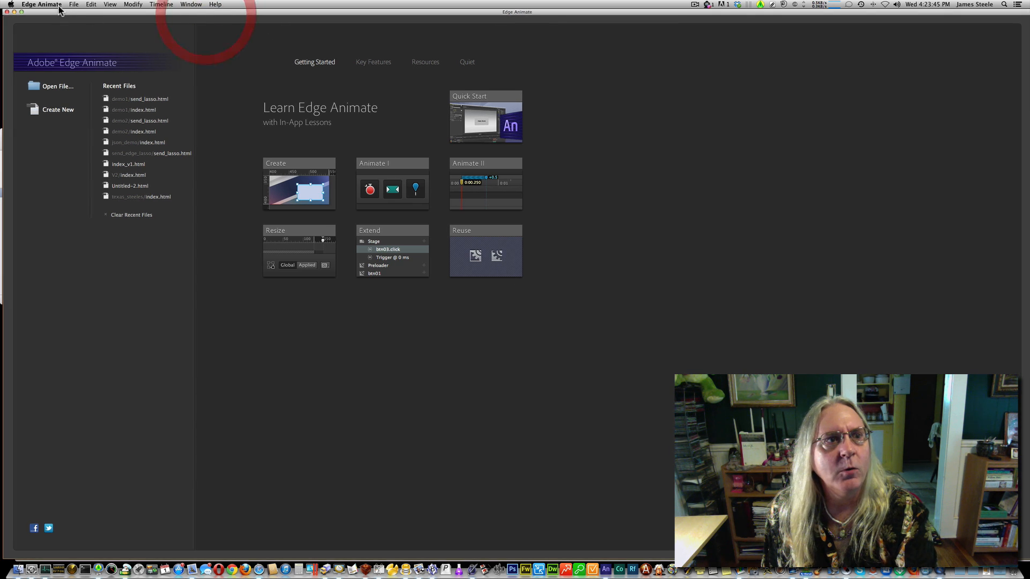
pyautogui.click(74, 4)
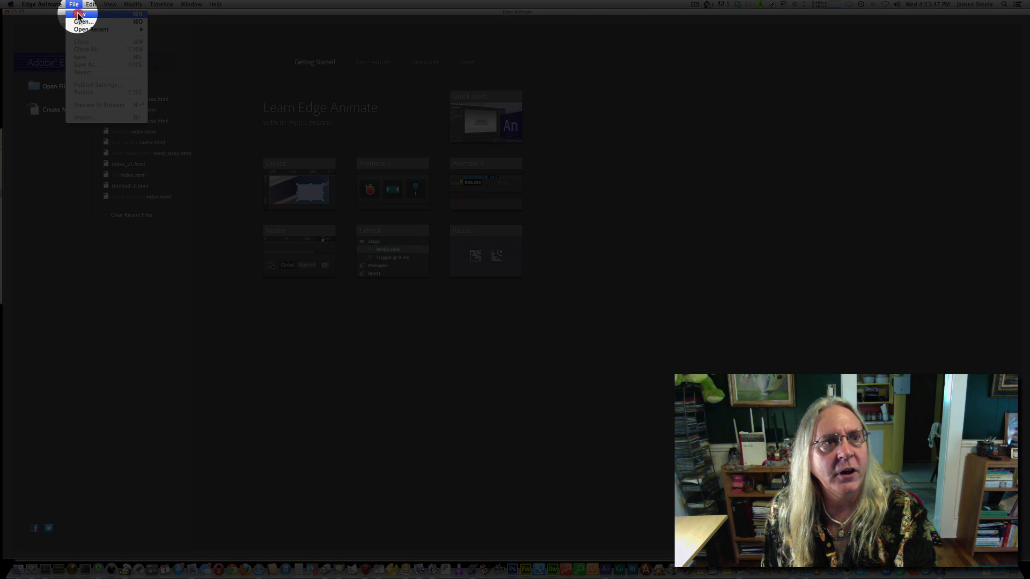
pyautogui.click(86, 10)
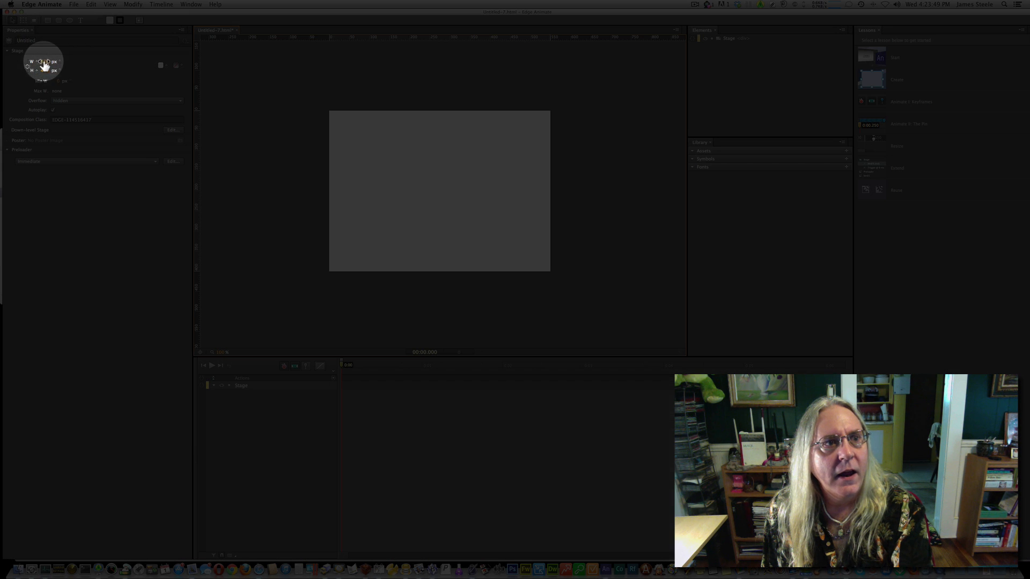
pyautogui.click(73, 5)
pyautogui.click(96, 63)
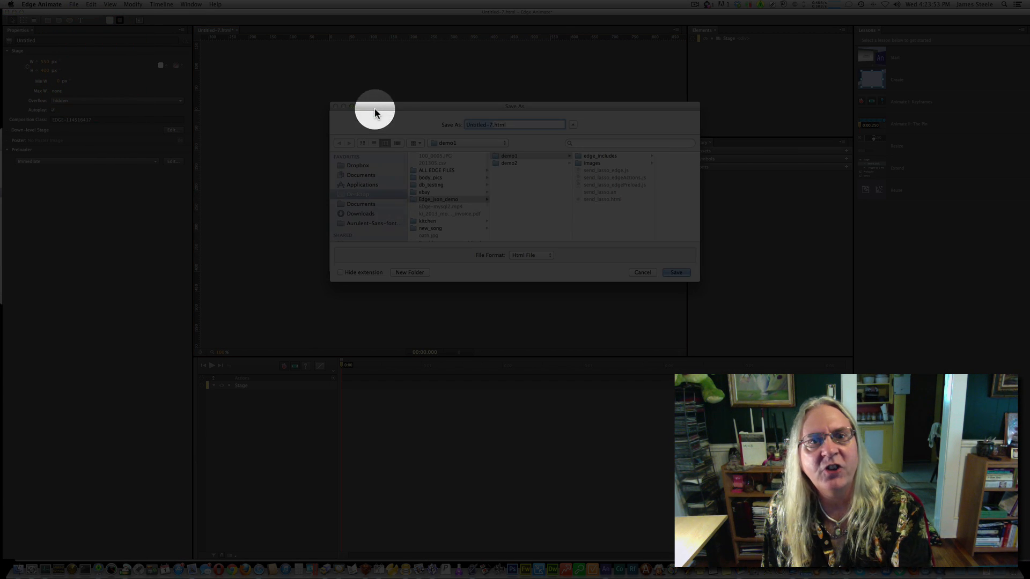
pyautogui.write('l')
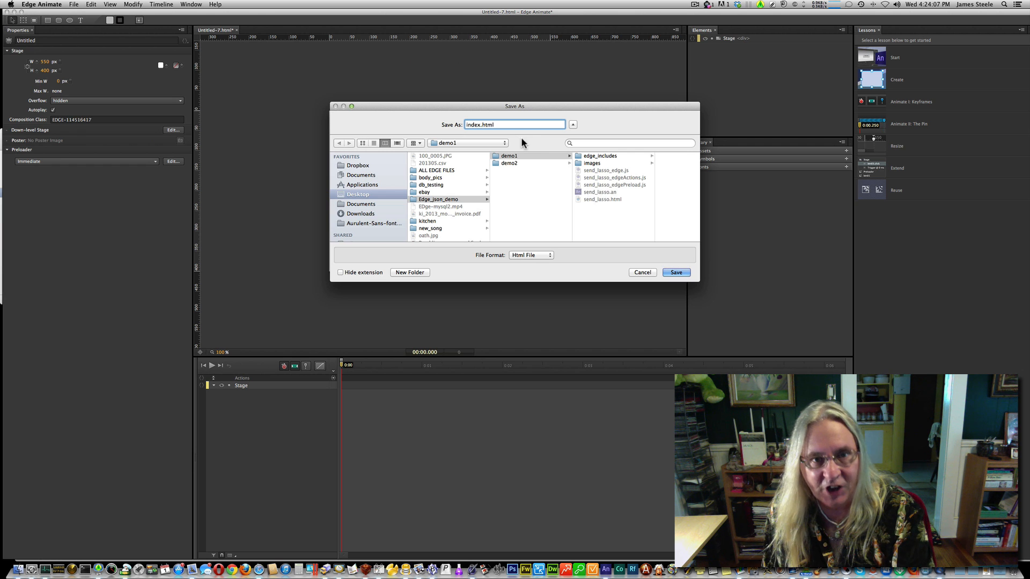
pyautogui.click(670, 275)
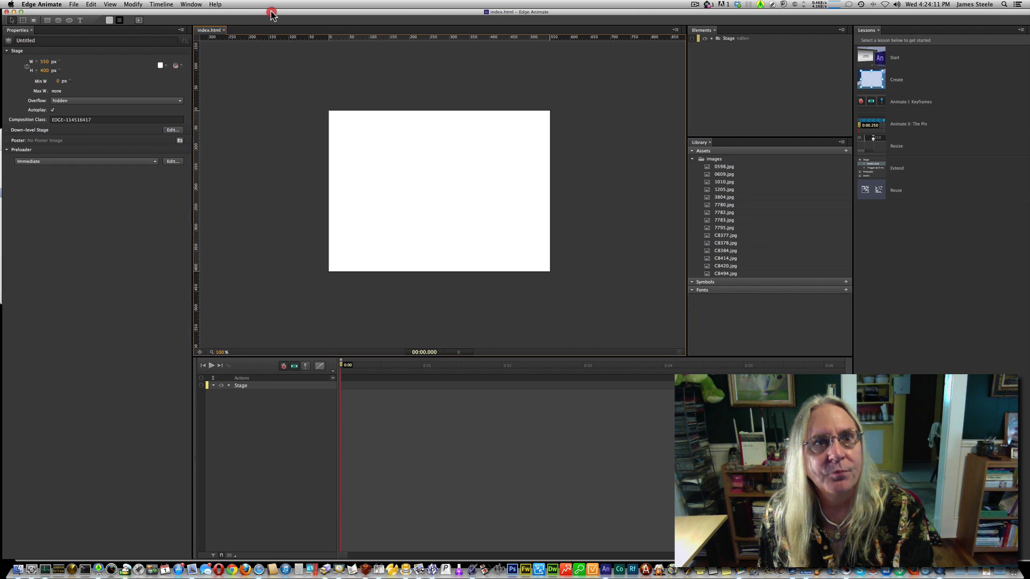
pyautogui.moveTo(271, 13); pyautogui.dragTo(308, 9)
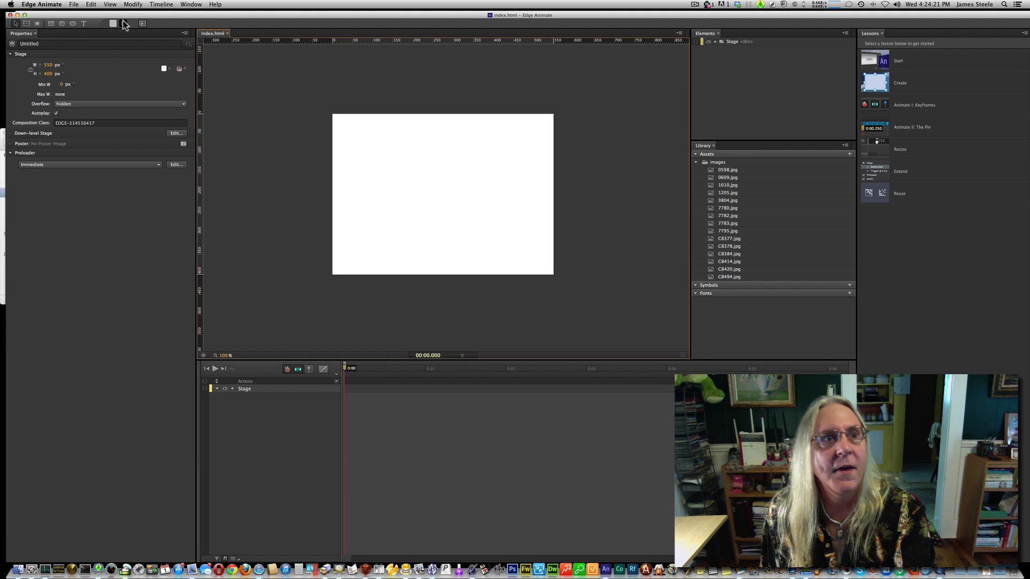
pyautogui.moveTo(103, 12); pyautogui.dragTo(103, 11)
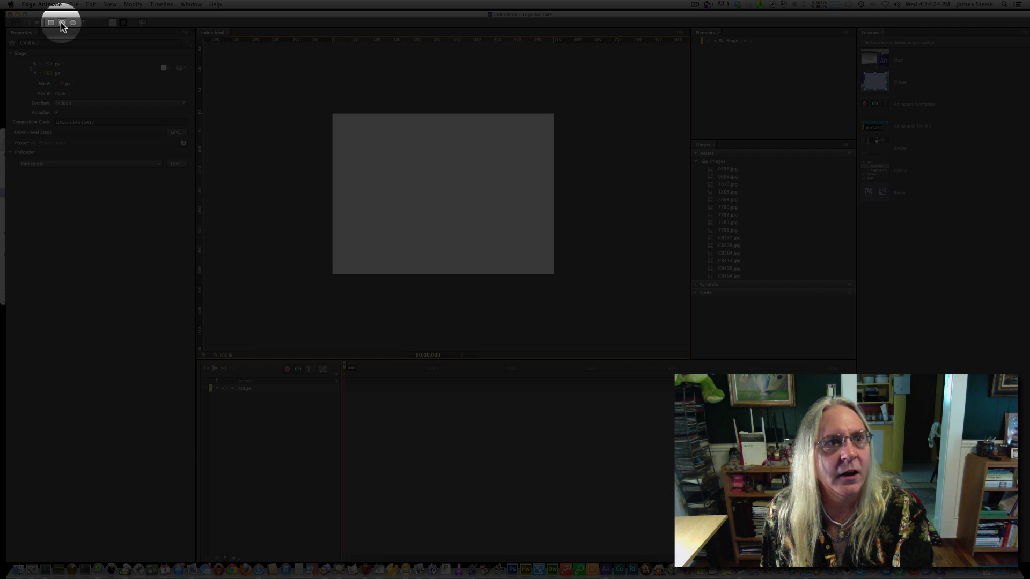
# - Draw a rounded rectangle about 326 × 313 px in the middle of the stage
pyautogui.click(61, 23)
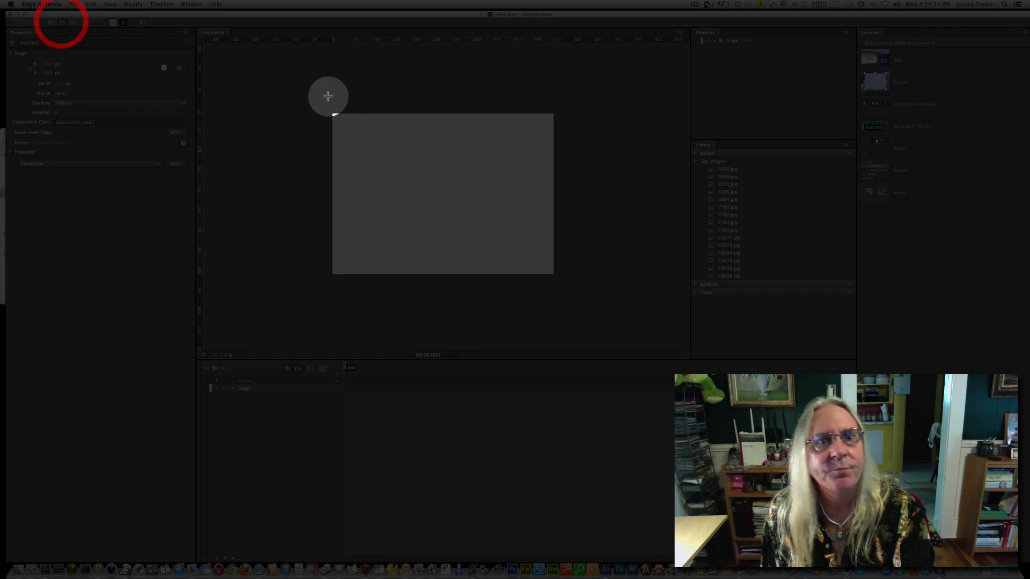
pyautogui.click(365, 121)
pyautogui.moveTo(365, 122); pyautogui.dragTo(497, 248)
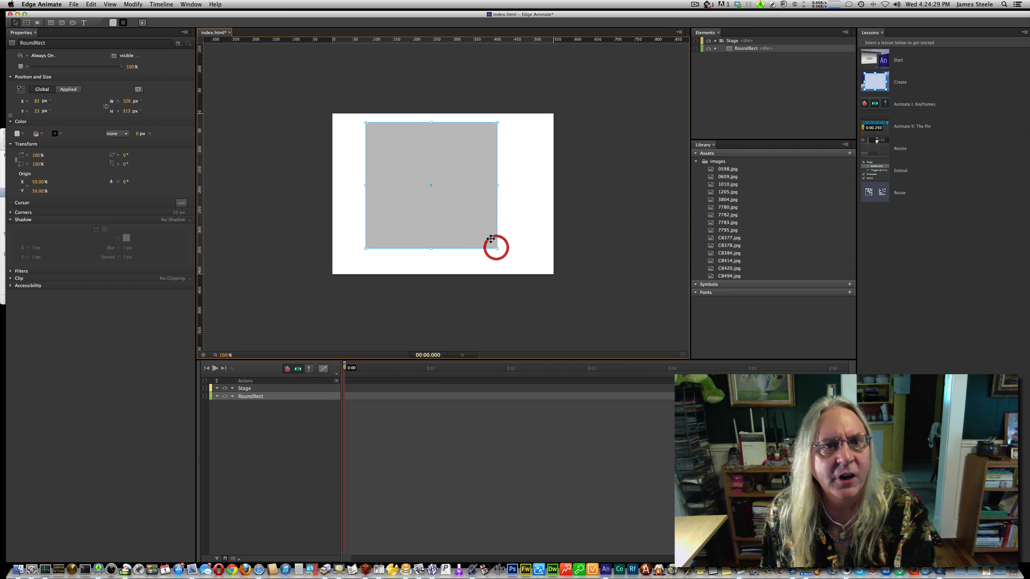
# - Fill the rounded rectangle with white and turn on its shadow
pyautogui.click(17, 133)
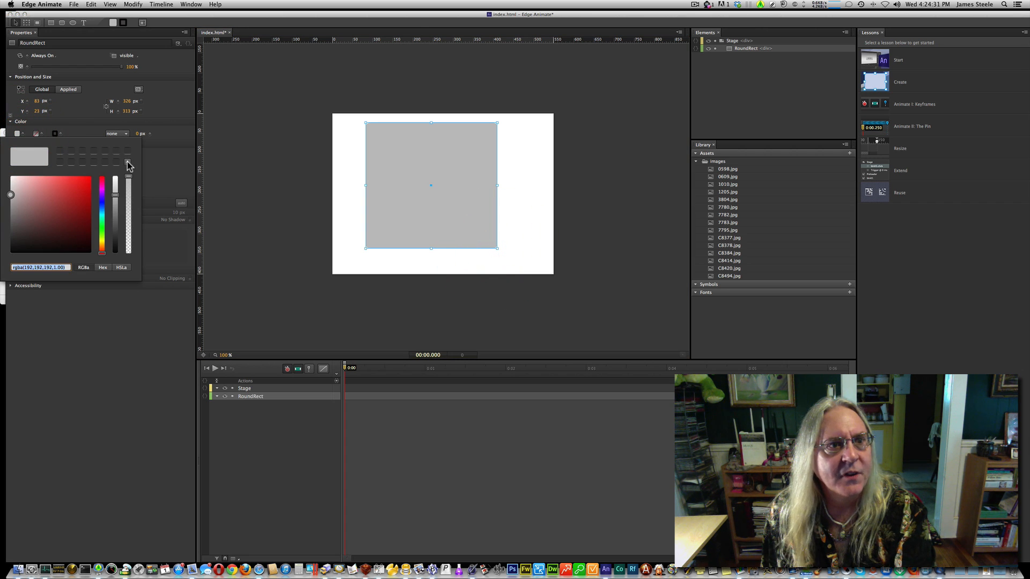
pyautogui.click(115, 174)
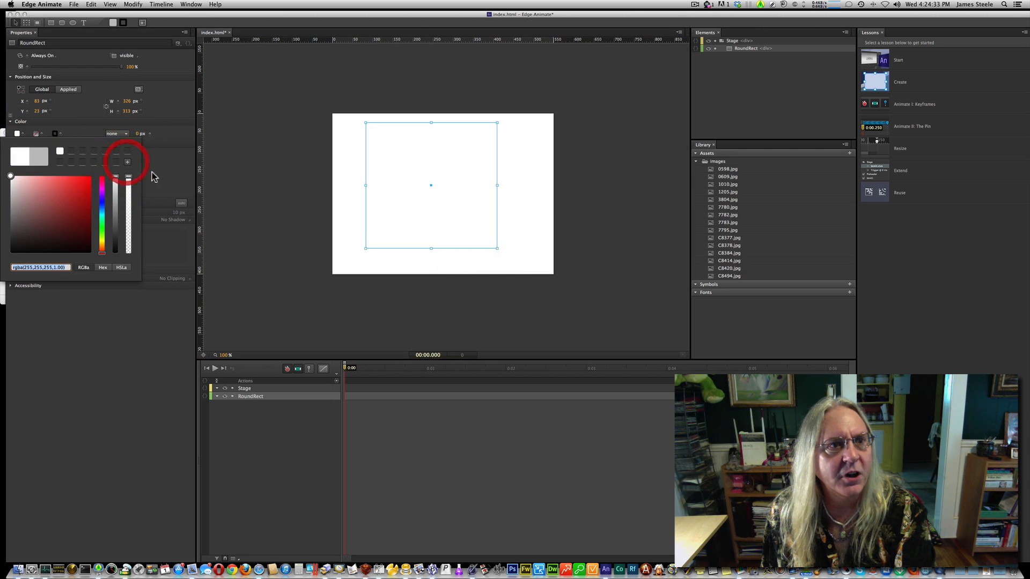
pyautogui.click(188, 220)
pyautogui.click(189, 220)
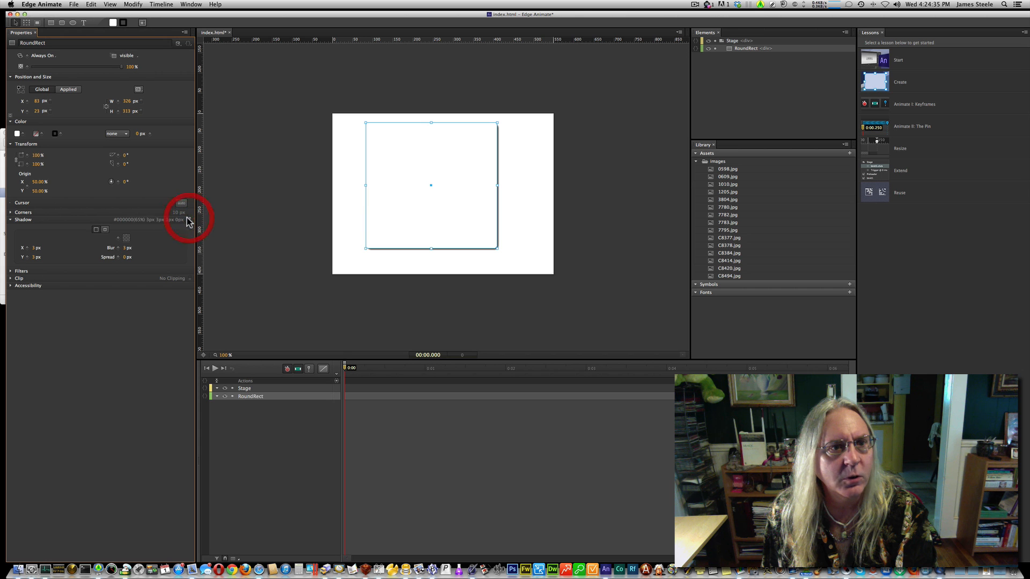
# - Give the white rounded rectangle a solid border and deselect it
pyautogui.click(124, 134)
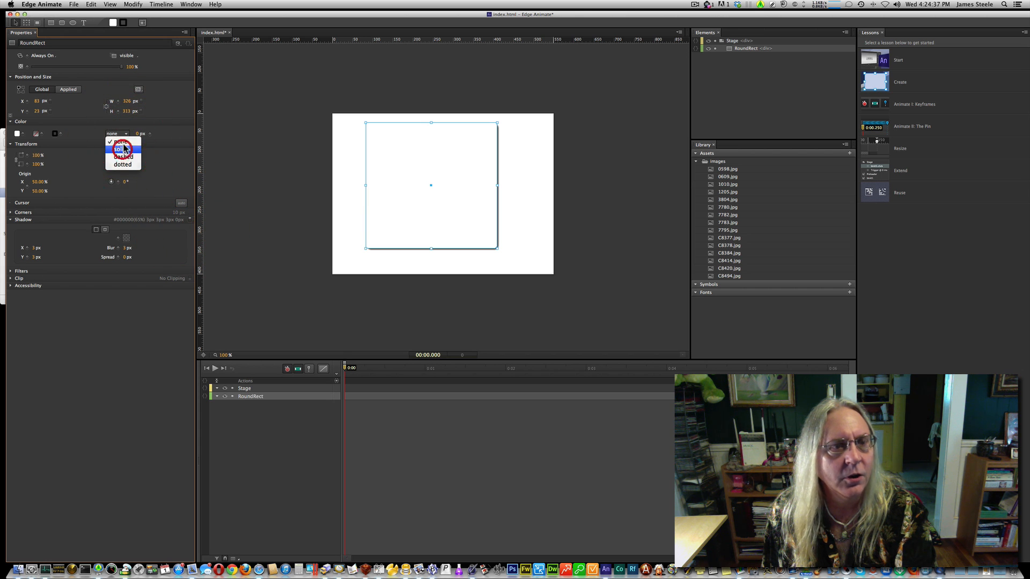
pyautogui.click(116, 142)
pyautogui.click(341, 184)
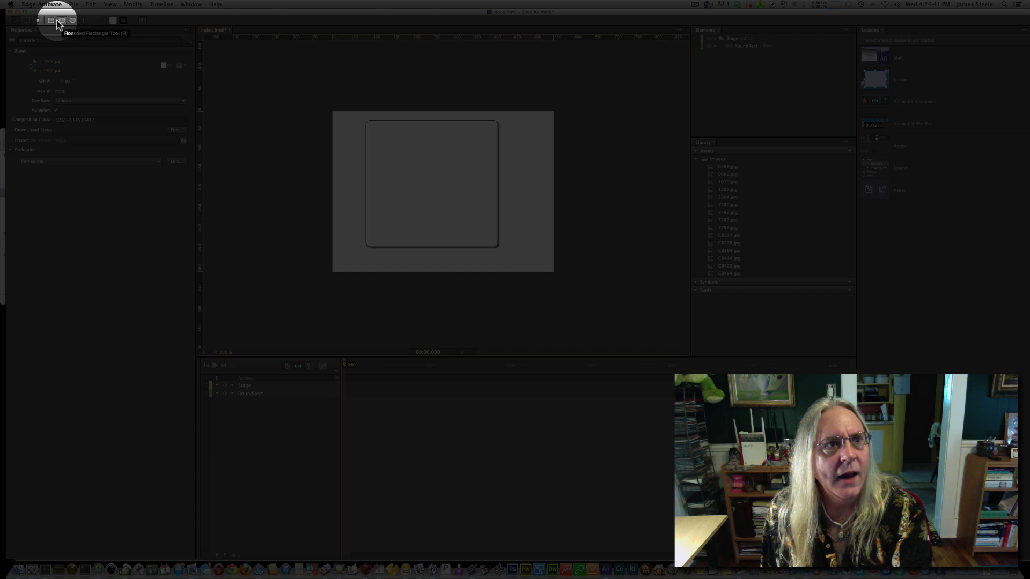
# - Draw a plain rectangle about 302 × 210 px inside the upper part of the rounded frame and fill it with black
pyautogui.click(54, 21)
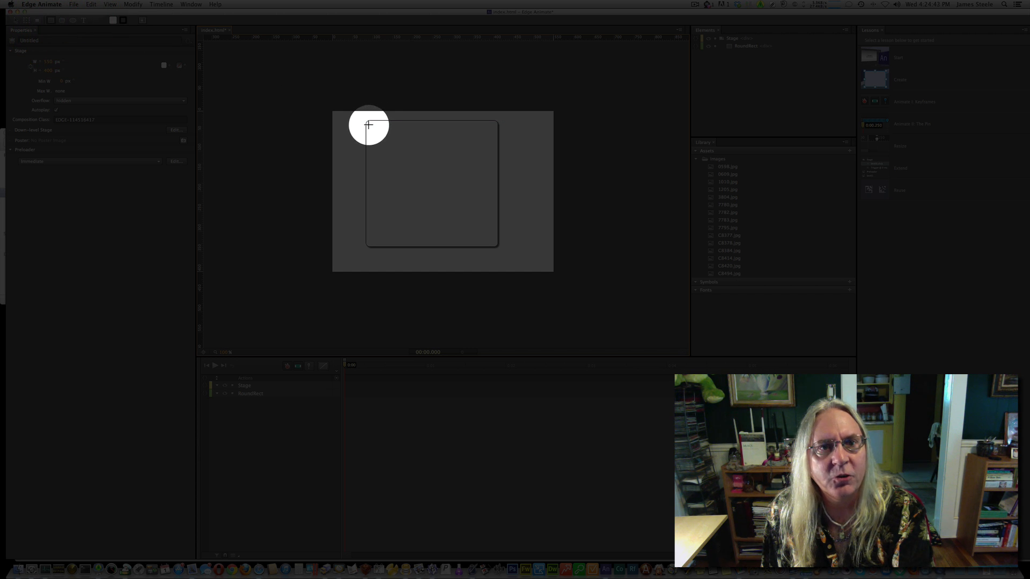
pyautogui.moveTo(369, 124); pyautogui.dragTo(492, 209)
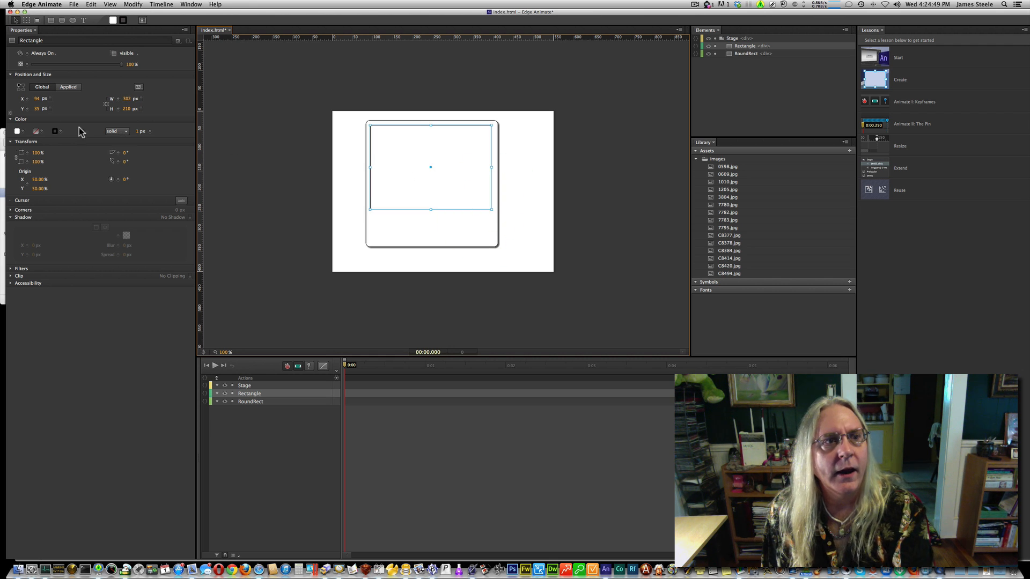
pyautogui.click(16, 131)
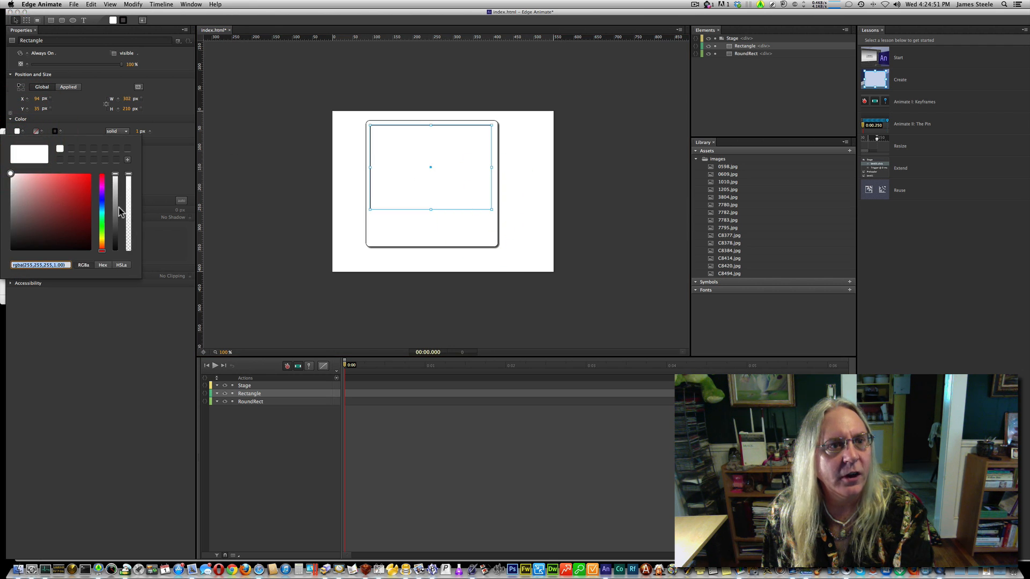
pyautogui.moveTo(115, 175); pyautogui.dragTo(115, 278)
pyautogui.click(127, 162)
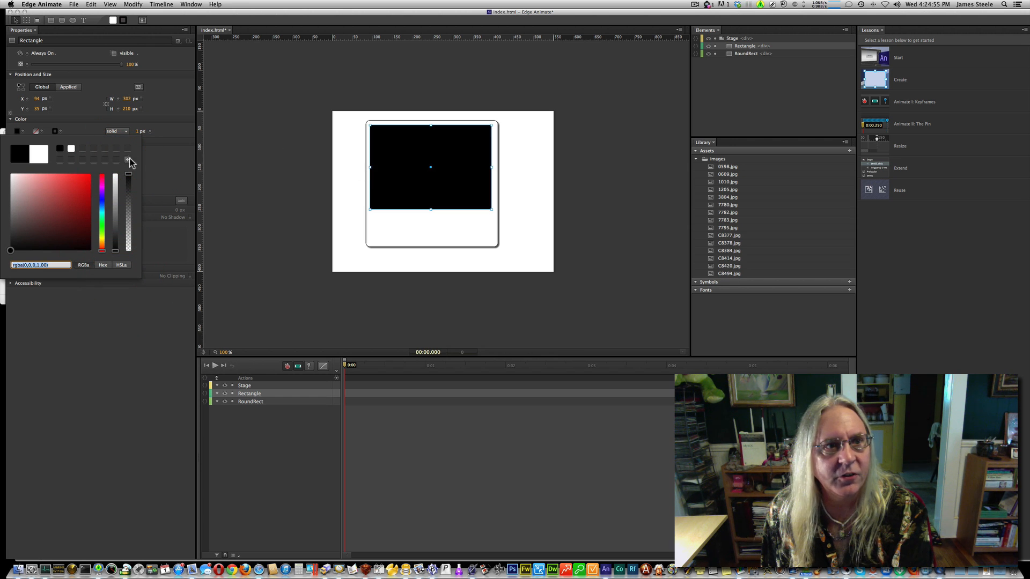
pyautogui.click(128, 160)
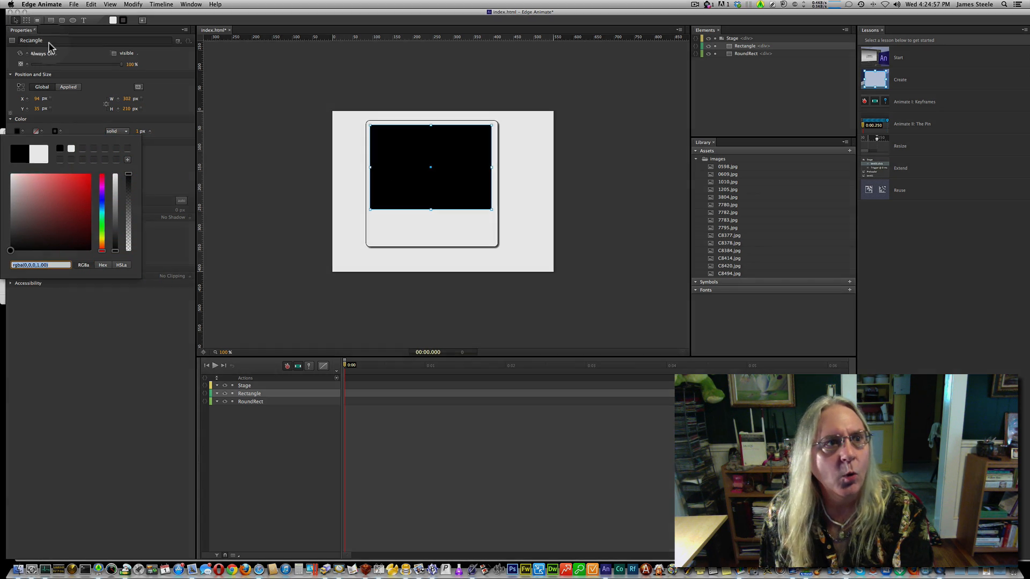
# - Rename the black rectangle element as image and deselect it
pyautogui.moveTo(50, 43); pyautogui.dragTo(5, 42)
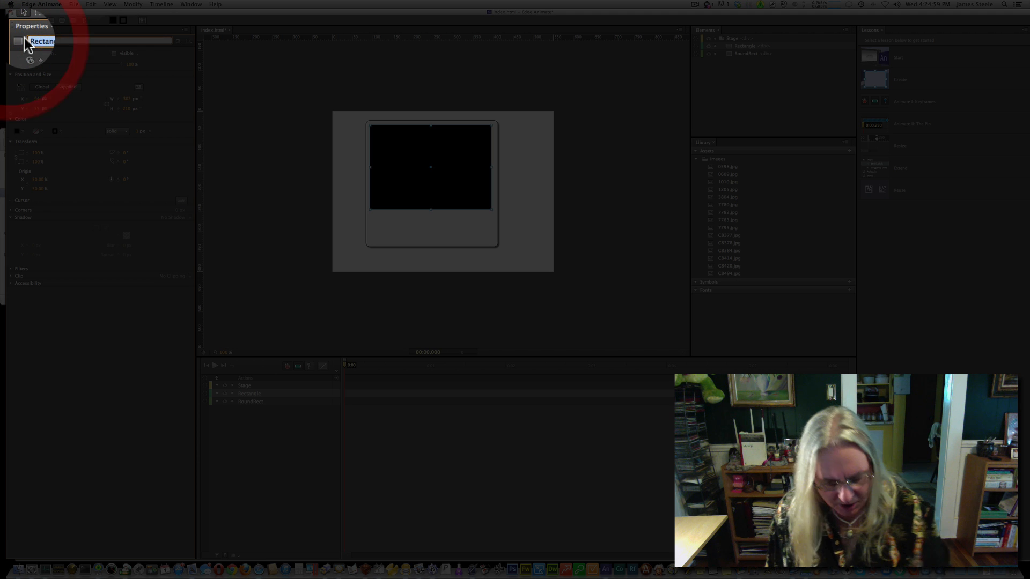
pyautogui.write('image')
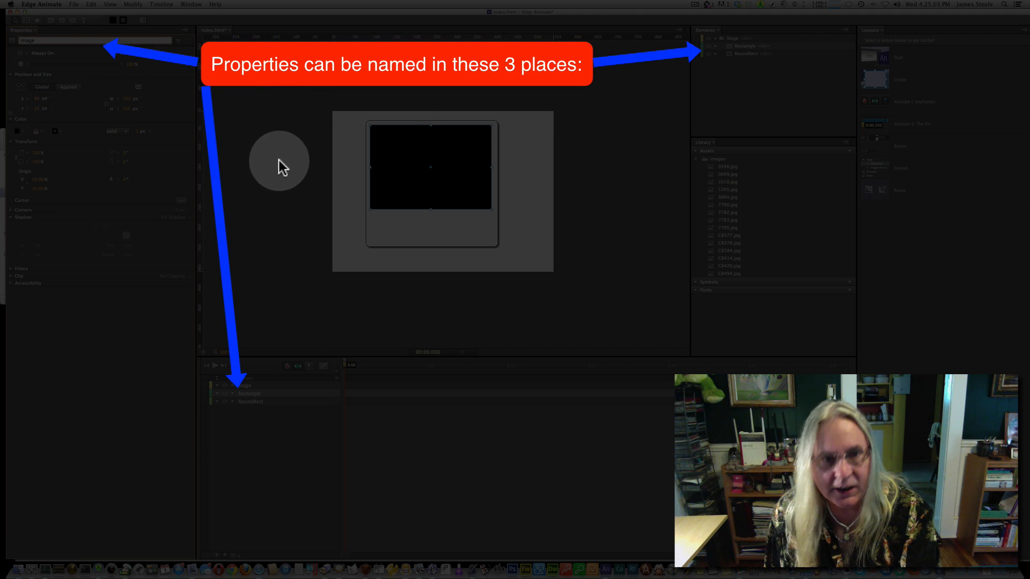
pyautogui.press('Return')
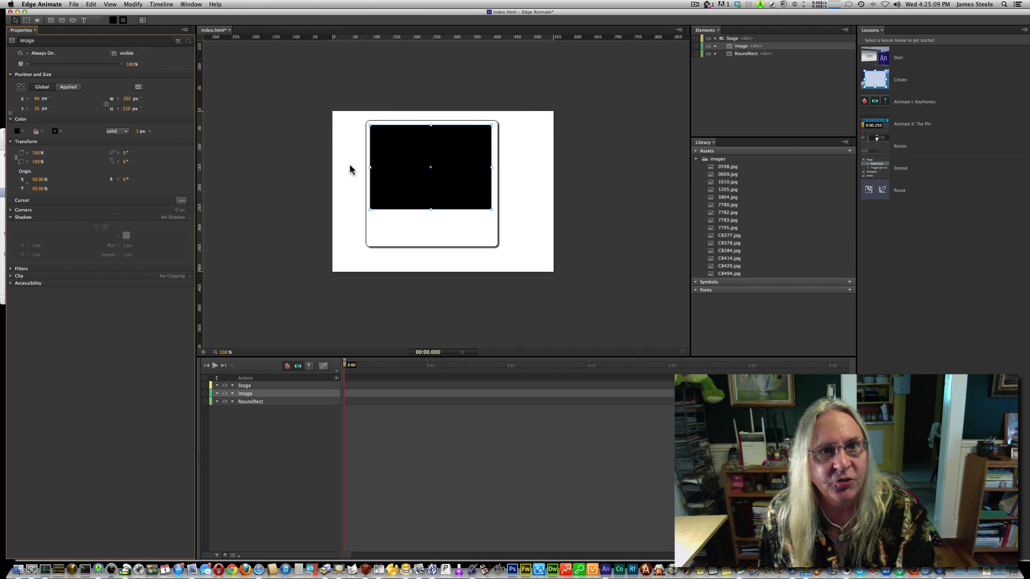
pyautogui.click(252, 141)
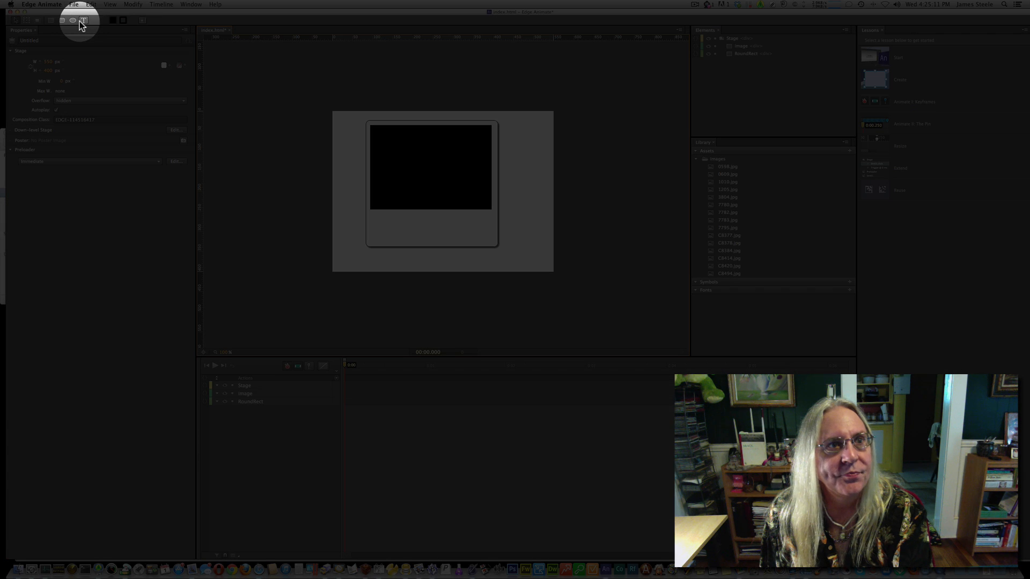
# - Add a text box about 302 × 47 px directly below the black rectangle, containing the text "title"
pyautogui.click(83, 21)
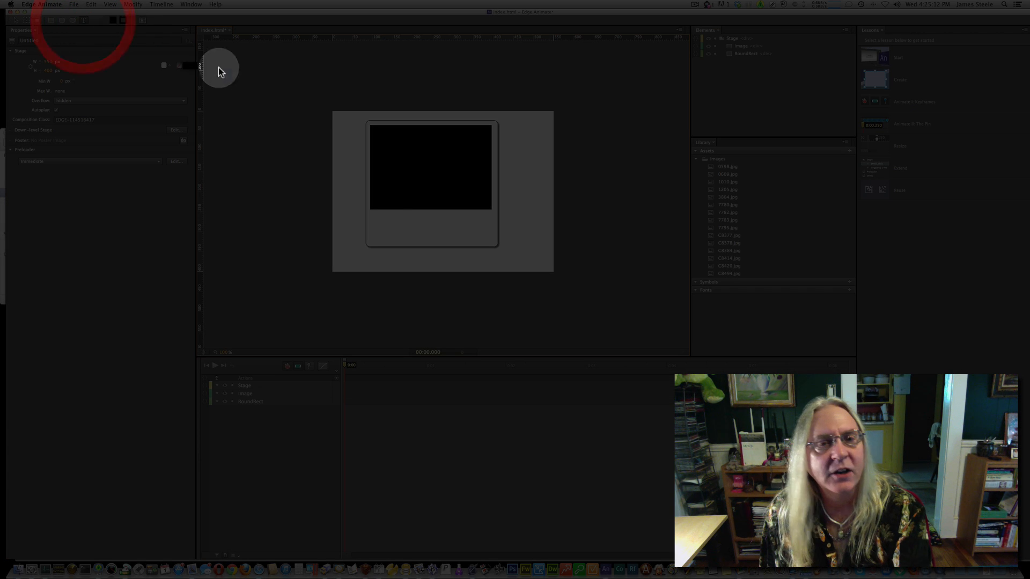
pyautogui.click(371, 212)
pyautogui.moveTo(372, 212); pyautogui.dragTo(491, 231)
pyautogui.write('title')
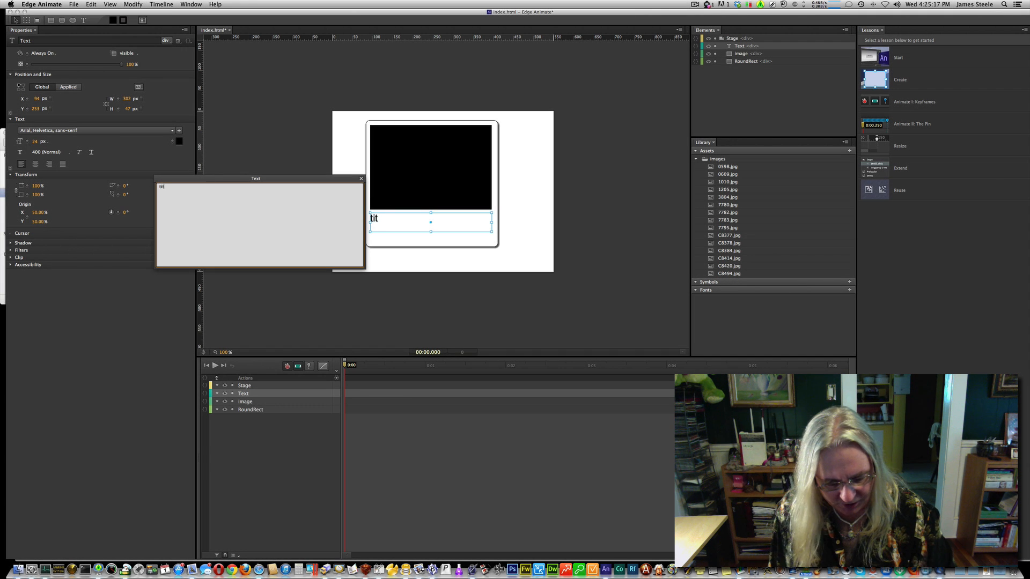
pyautogui.click(360, 179)
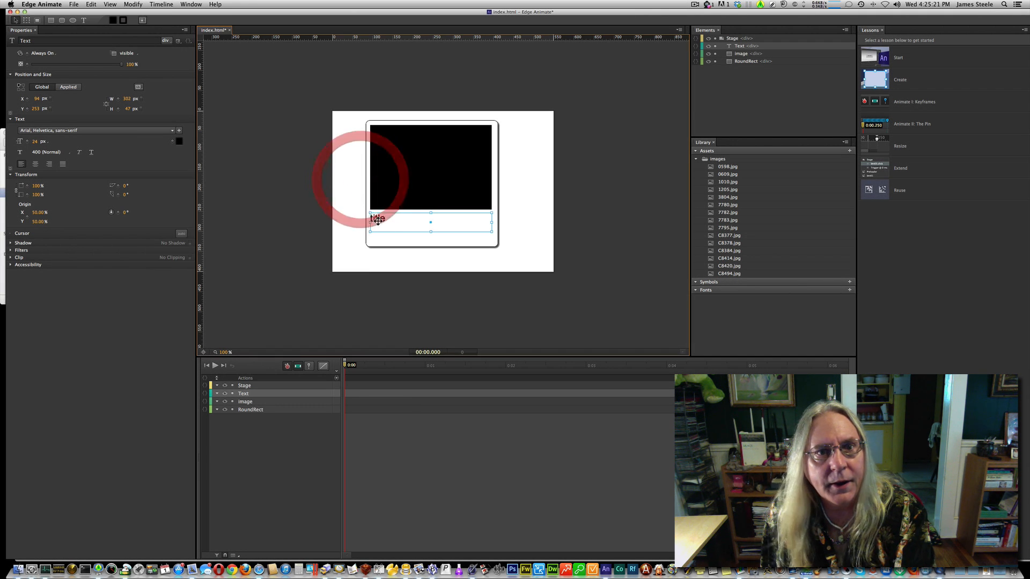
# - Center the title text in its box and set its font size to 23 px
pyautogui.click(36, 165)
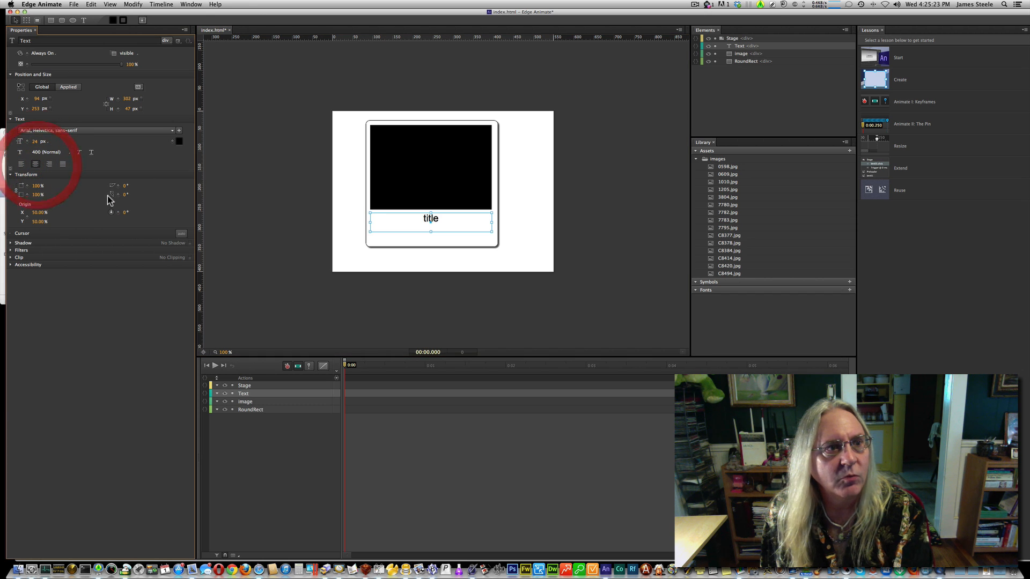
pyautogui.moveTo(34, 143); pyautogui.dragTo(36, 144)
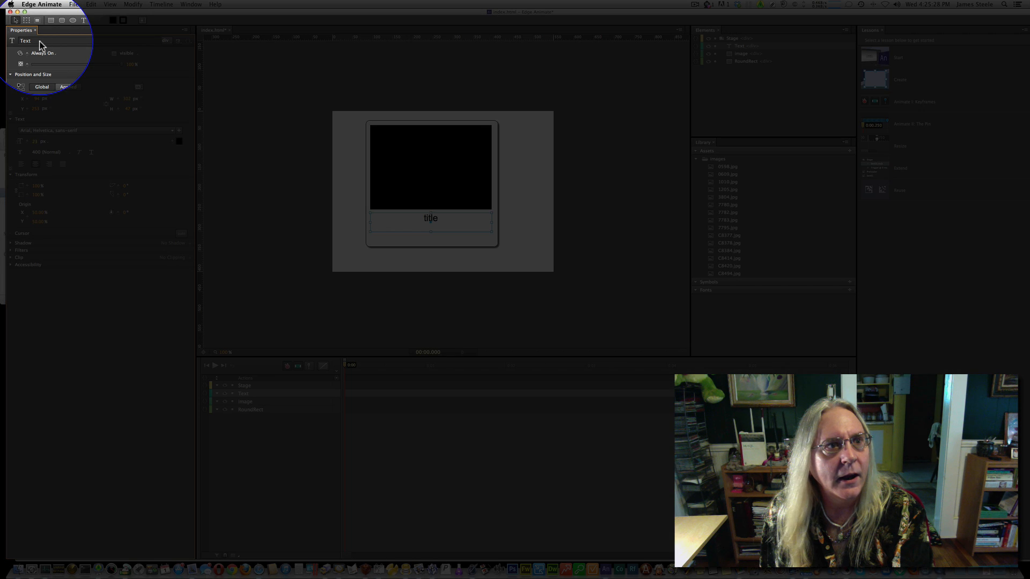
# - Rename the text element below the black rectangle as title and deselect it
pyautogui.doubleClick(26, 41)
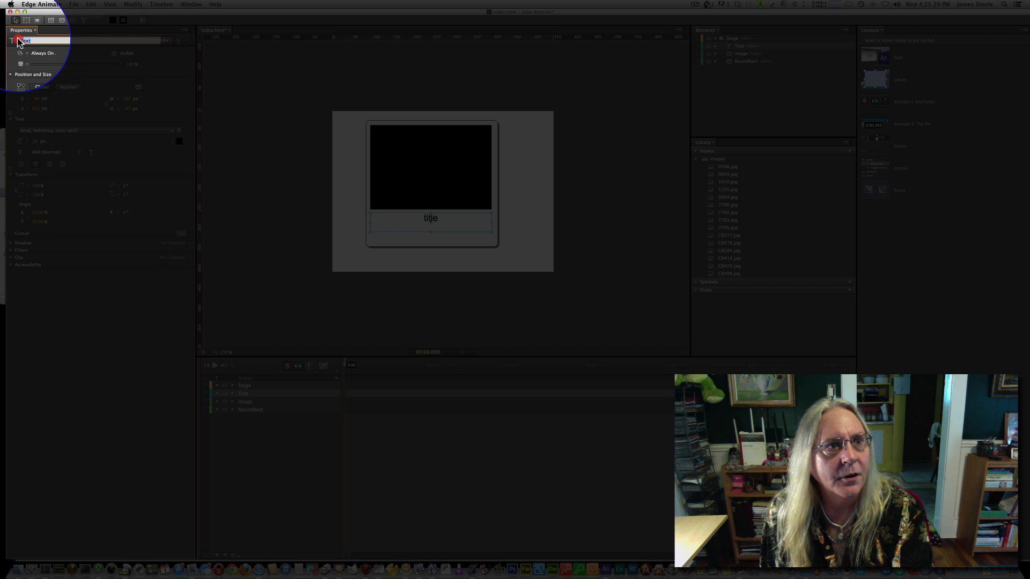
pyautogui.write('title')
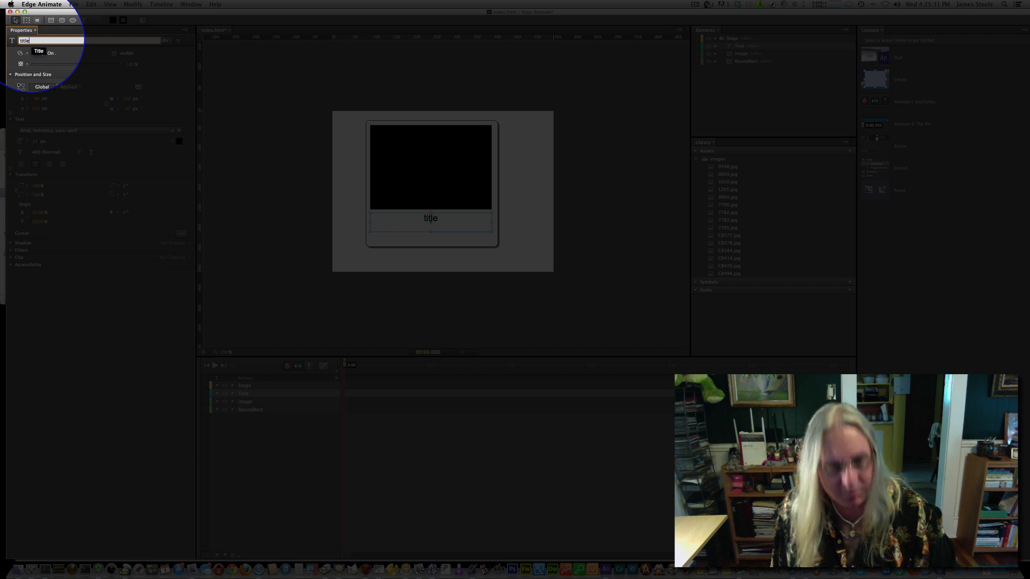
pyautogui.press('Return')
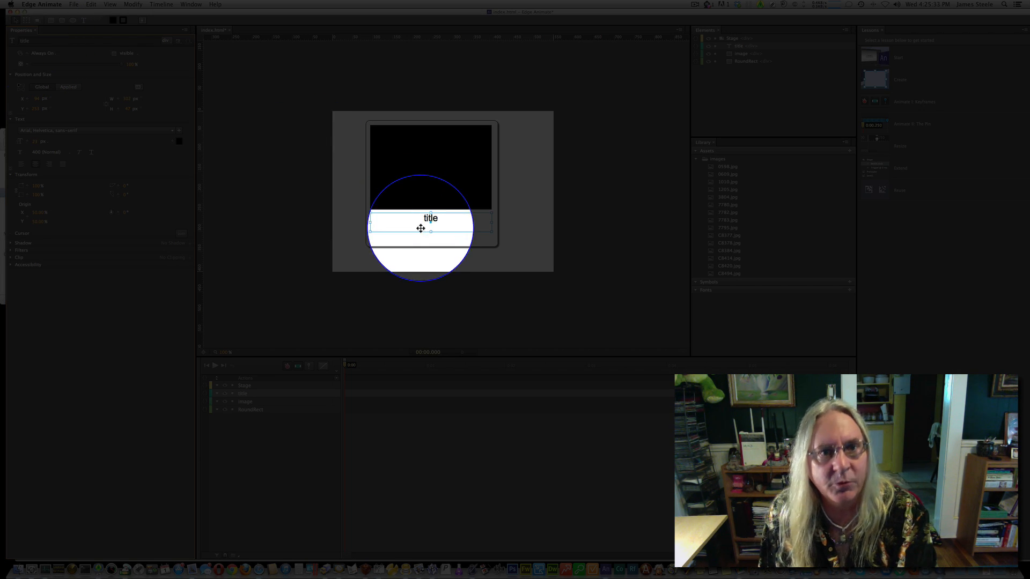
pyautogui.click(306, 202)
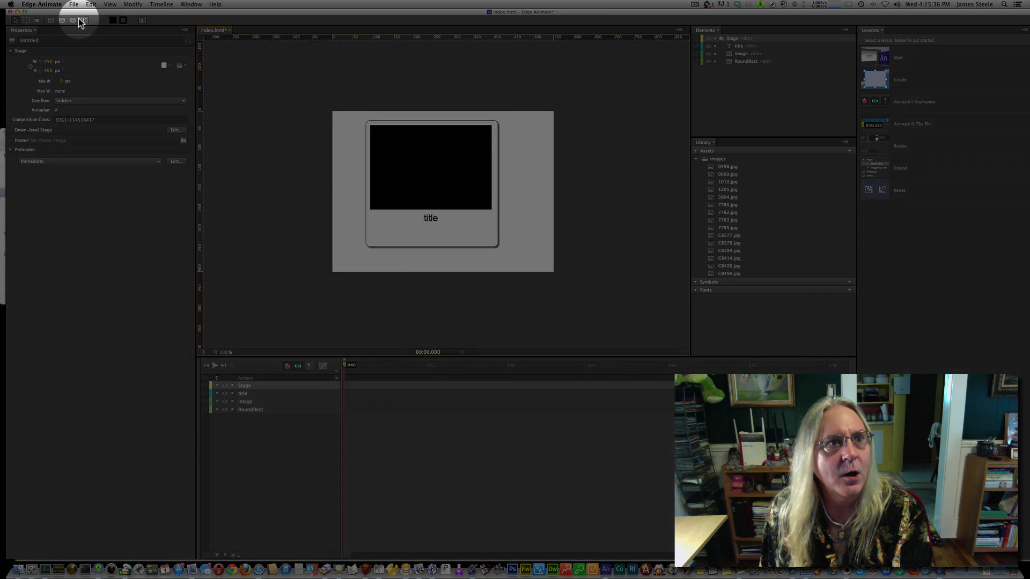
# - Add a text box about 79 px wide in the card's lower-right corner, containing the text "price"
pyautogui.click(83, 22)
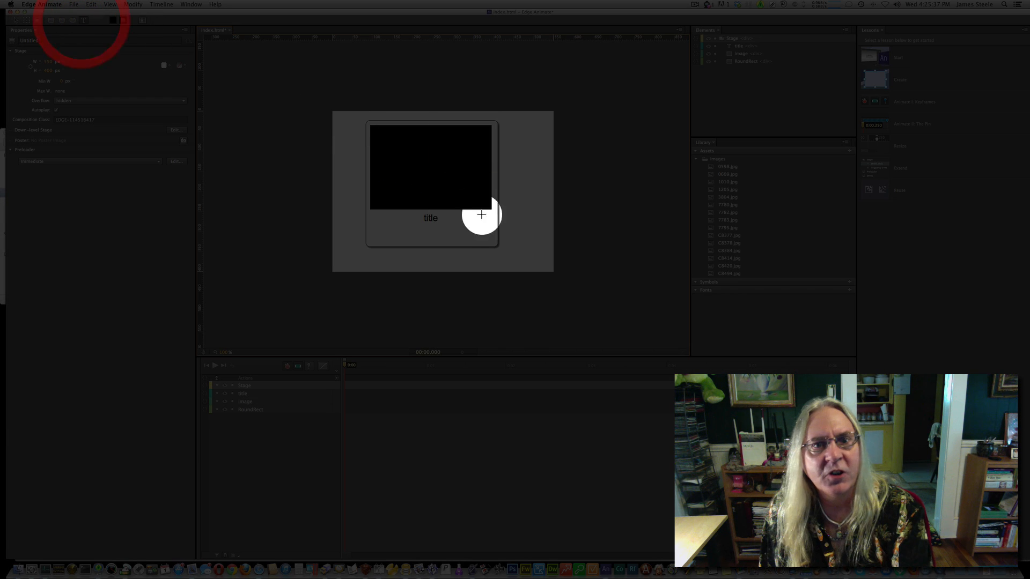
pyautogui.click(465, 235)
pyautogui.moveTo(465, 235); pyautogui.dragTo(494, 245)
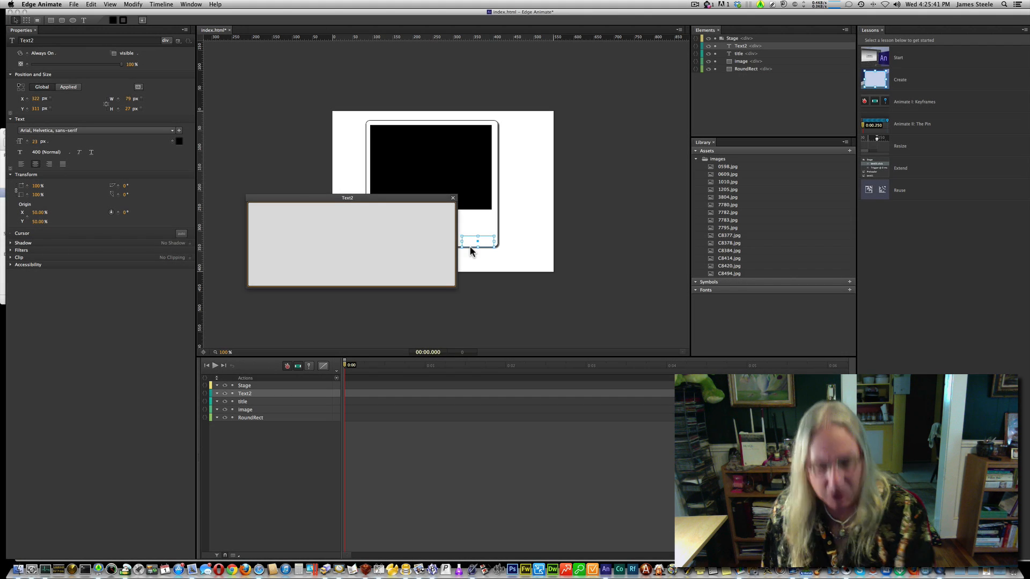
pyautogui.write('price')
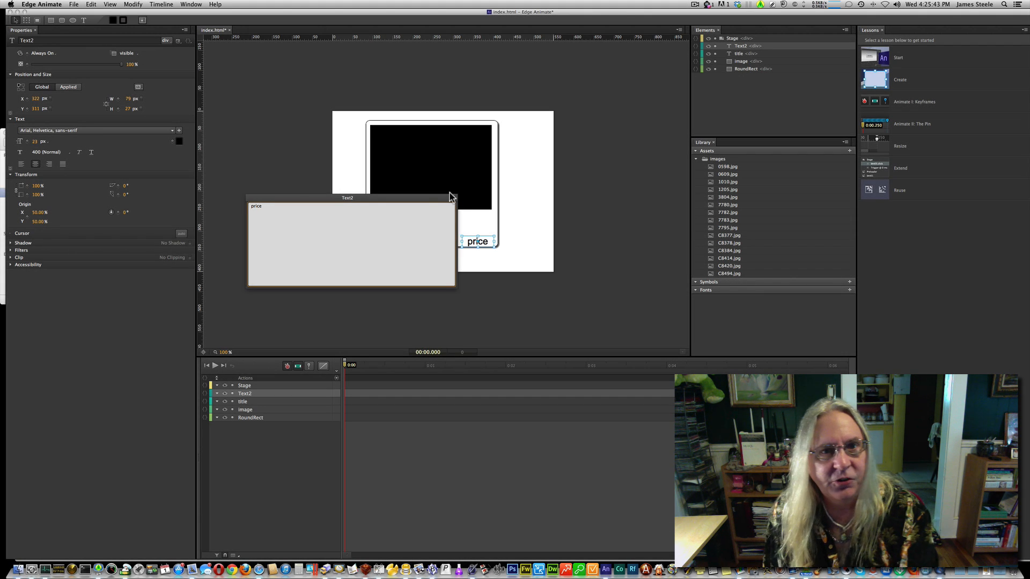
pyautogui.click(452, 201)
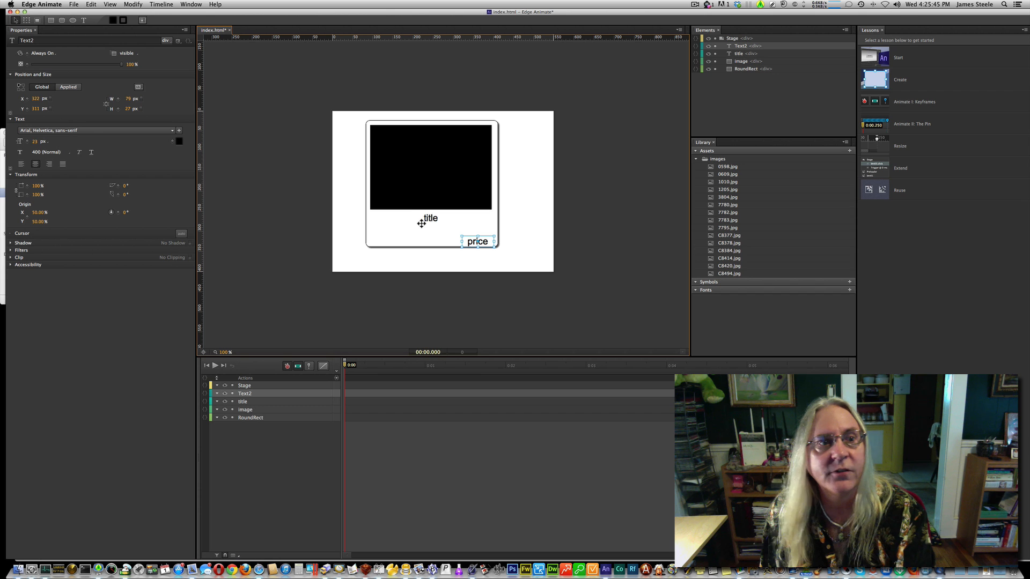
# - Color the price text red, rgba(248,3,3,1.00), and save that color as a swatch
pyautogui.click(179, 142)
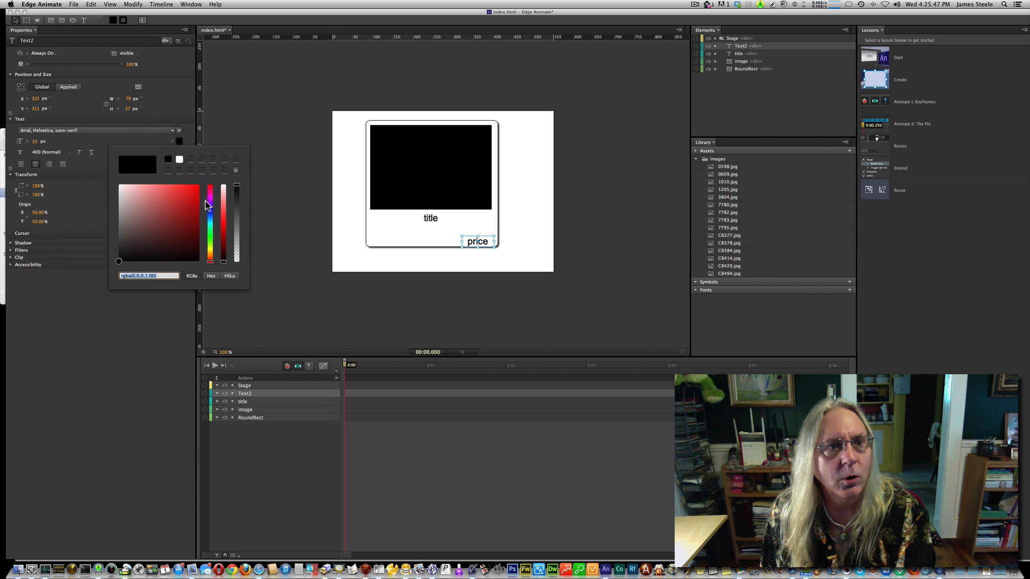
pyautogui.click(210, 186)
pyautogui.click(198, 188)
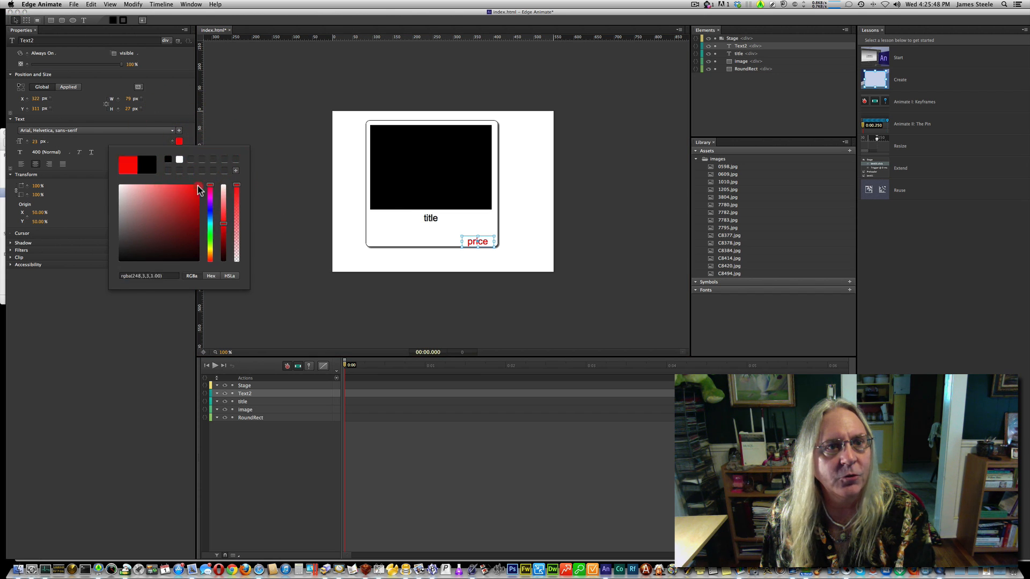
pyautogui.click(236, 172)
pyautogui.click(257, 194)
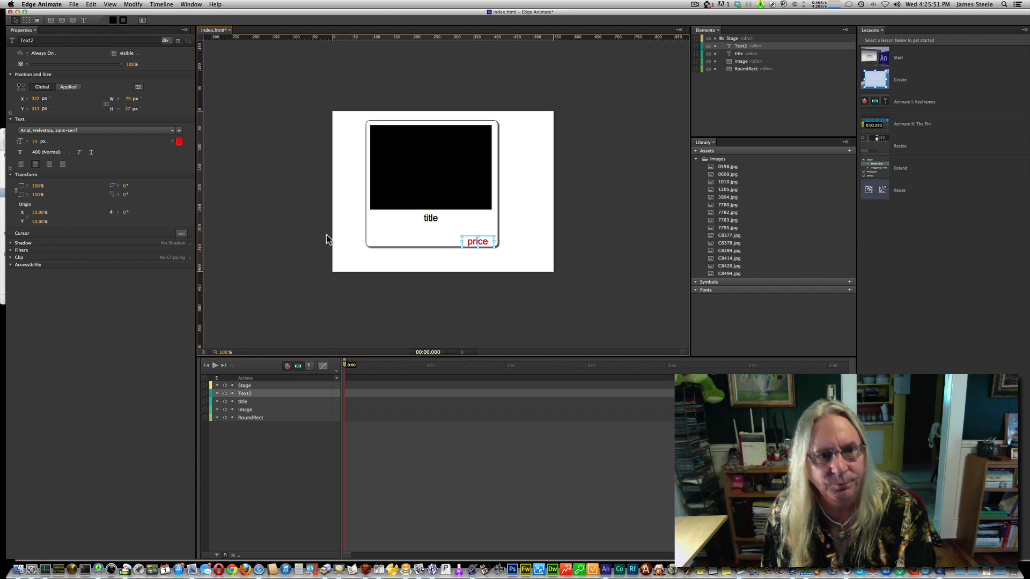
pyautogui.click(350, 238)
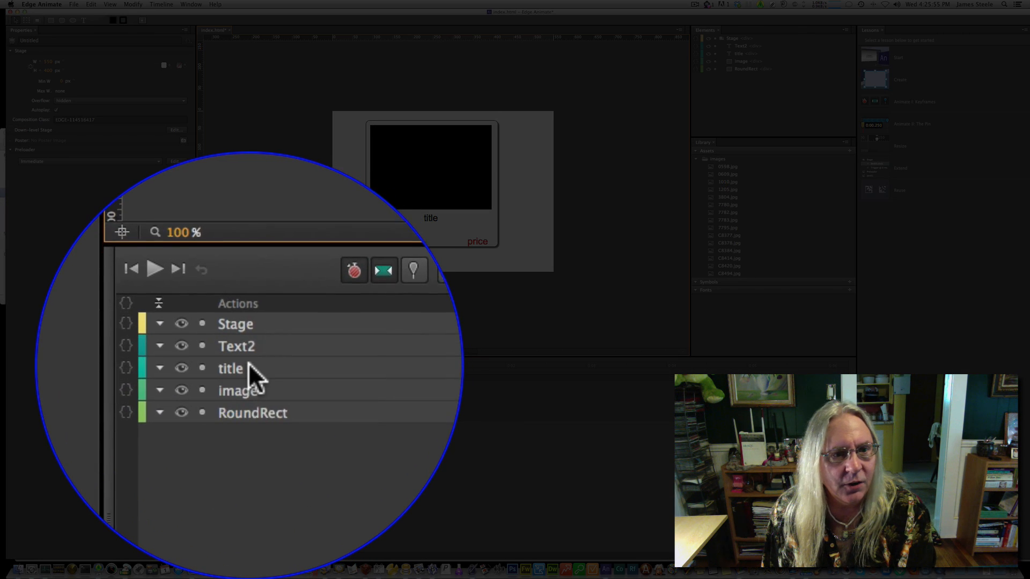
# - Rename the Text2 element as price
pyautogui.click(249, 365)
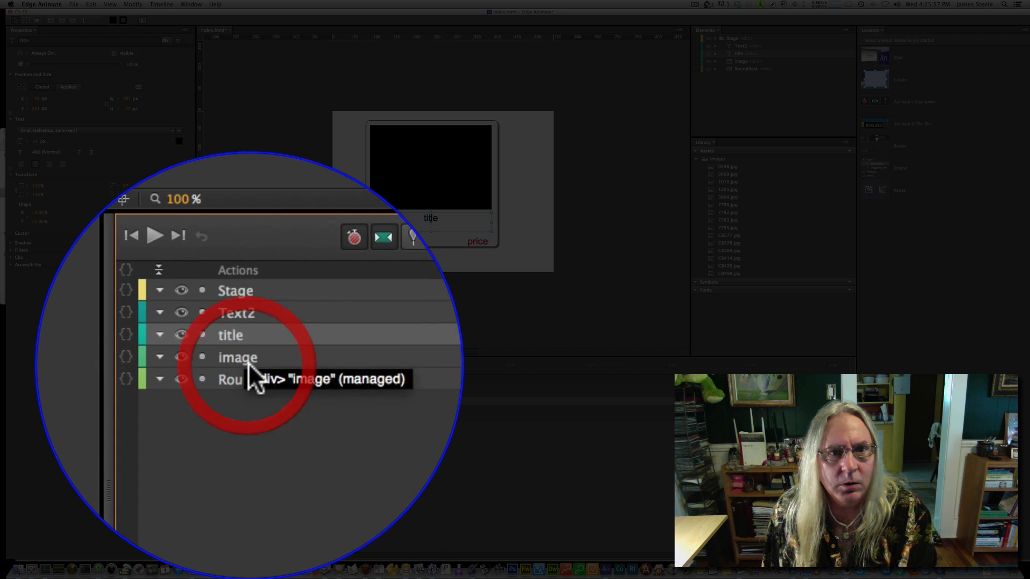
pyautogui.doubleClick(247, 313)
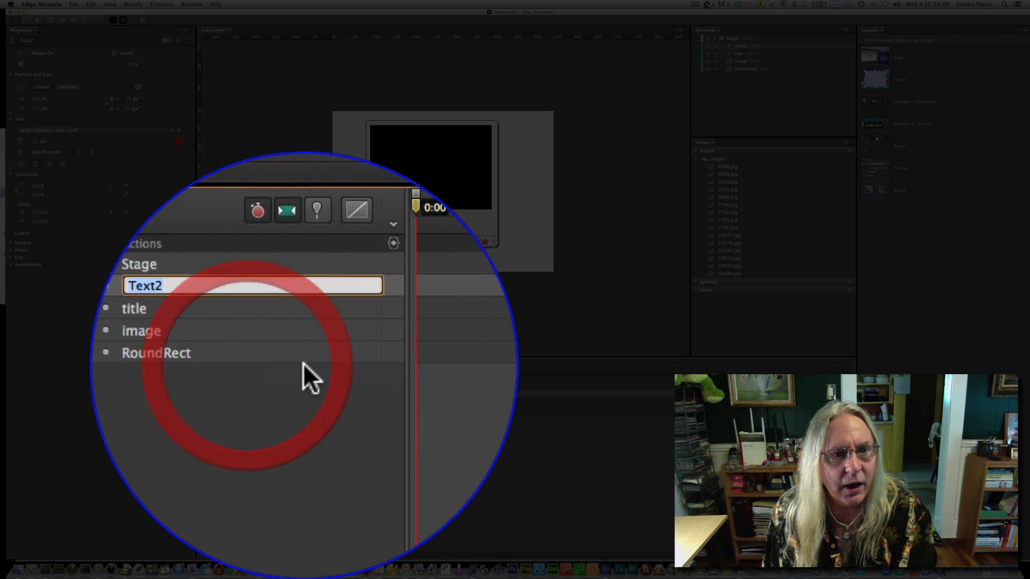
pyautogui.write('price')
pyautogui.press('Return')
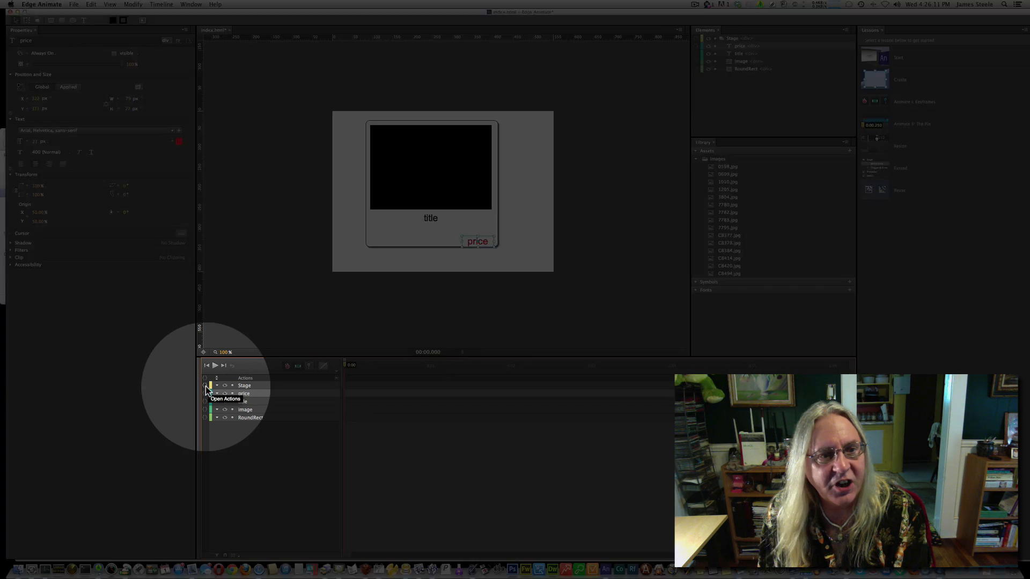
# - Add a compositionReady action to the Stage and replace its placeholder comment with the copied code that builds slides from slides.json
pyautogui.click(206, 387)
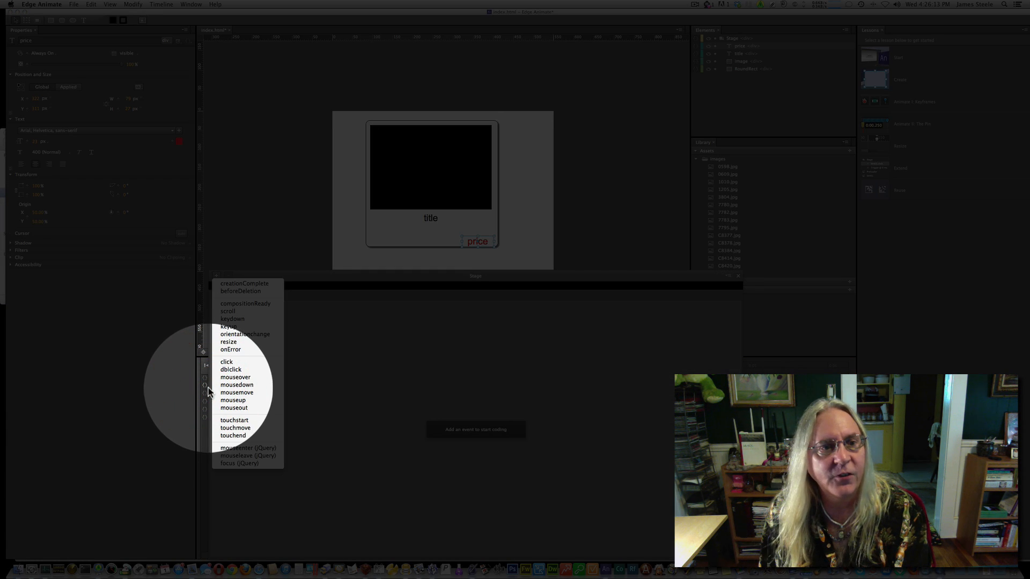
pyautogui.click(252, 304)
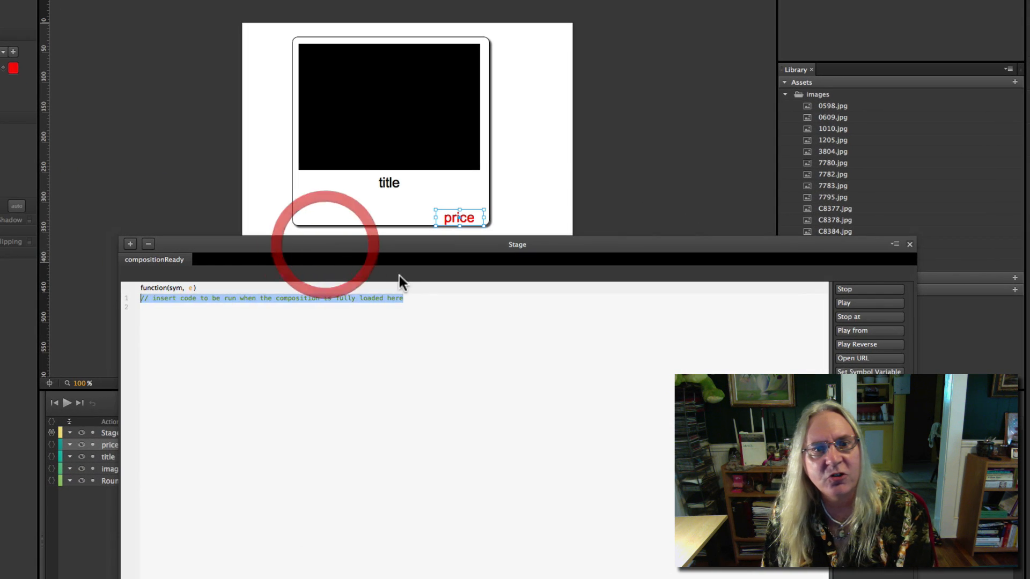
pyautogui.click(409, 312)
pyautogui.moveTo(419, 298); pyautogui.dragTo(137, 285)
pyautogui.hotkey('ctrl', 'v')
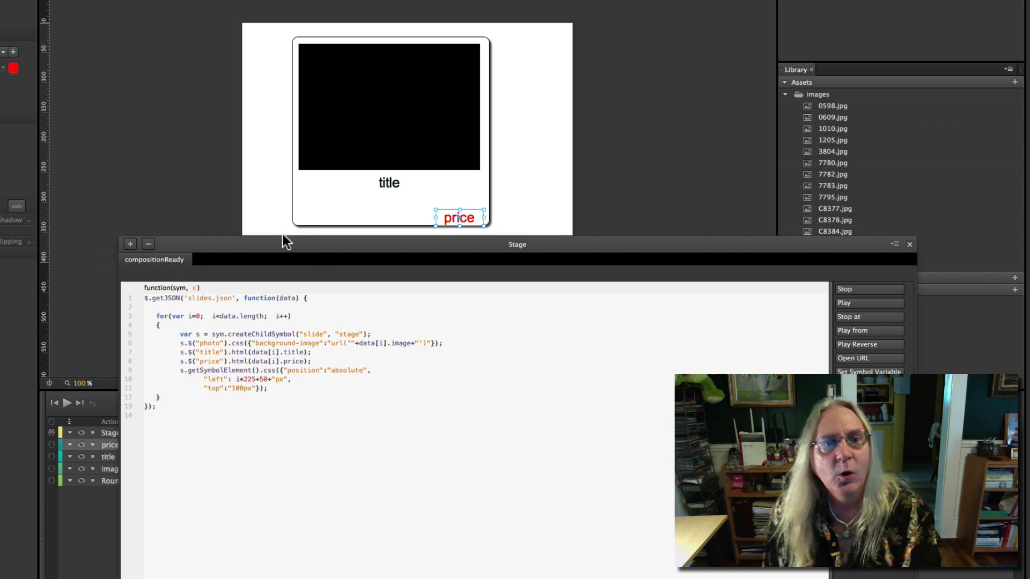
# - Examine the compositionReady code, from the getJSON call and for loop to the title, price and CSS position lines, and close the editor
pyautogui.moveTo(259, 243); pyautogui.dragTo(254, 246)
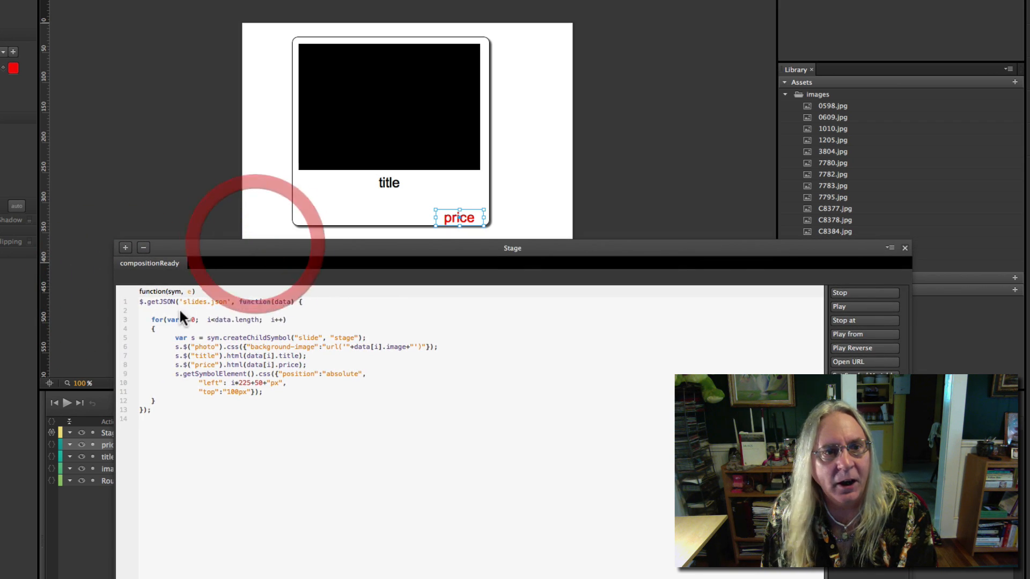
pyautogui.click(150, 302)
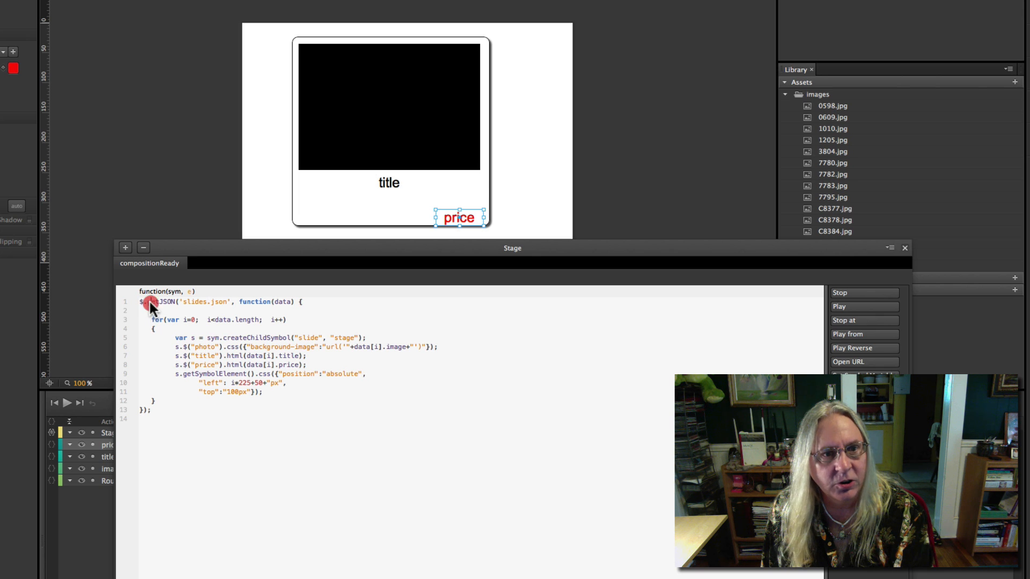
pyautogui.moveTo(172, 301); pyautogui.dragTo(174, 303)
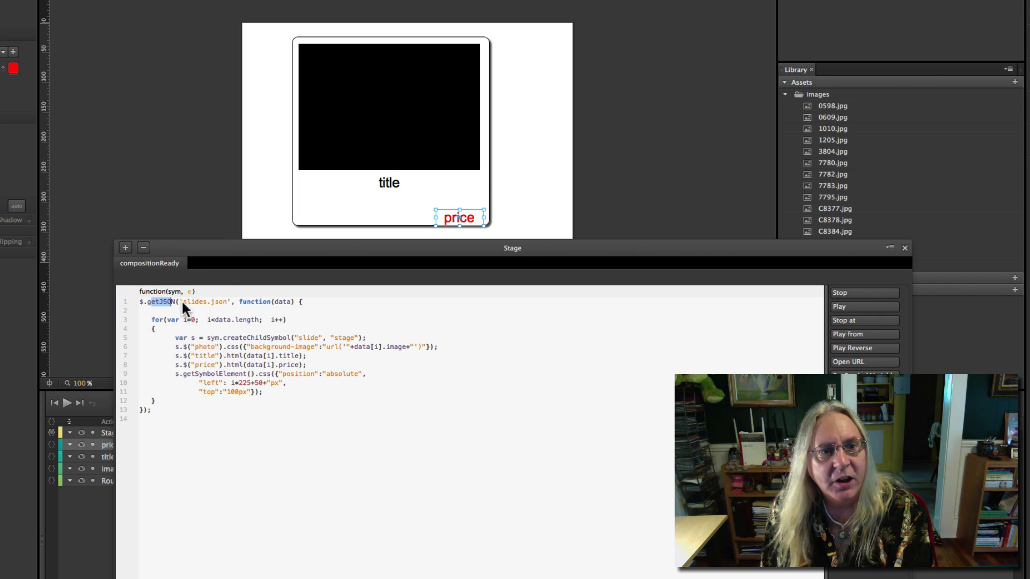
pyautogui.moveTo(228, 302); pyautogui.dragTo(226, 301)
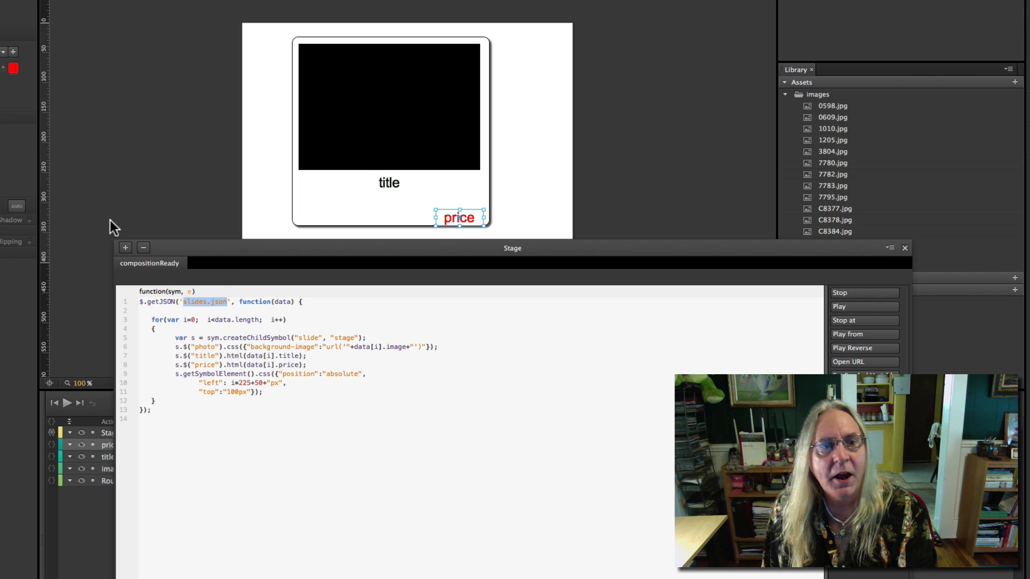
pyautogui.moveTo(201, 310); pyautogui.dragTo(196, 303)
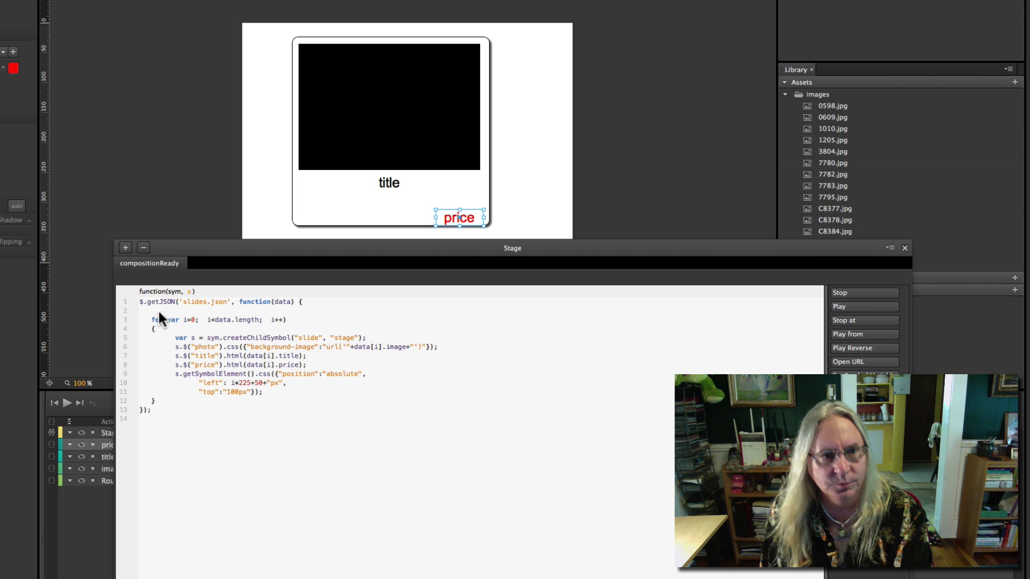
pyautogui.moveTo(151, 320); pyautogui.dragTo(288, 321)
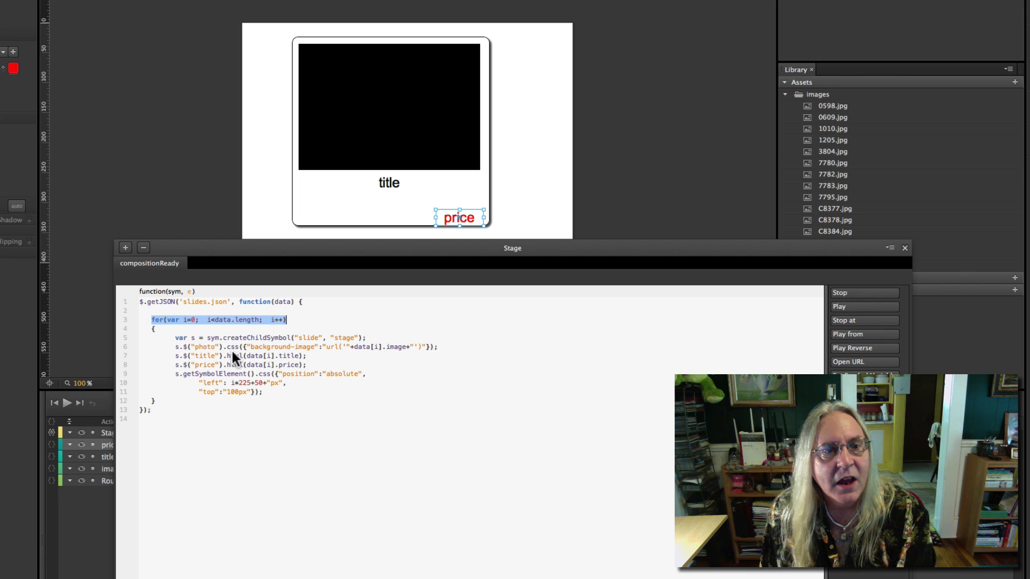
pyautogui.click(195, 344)
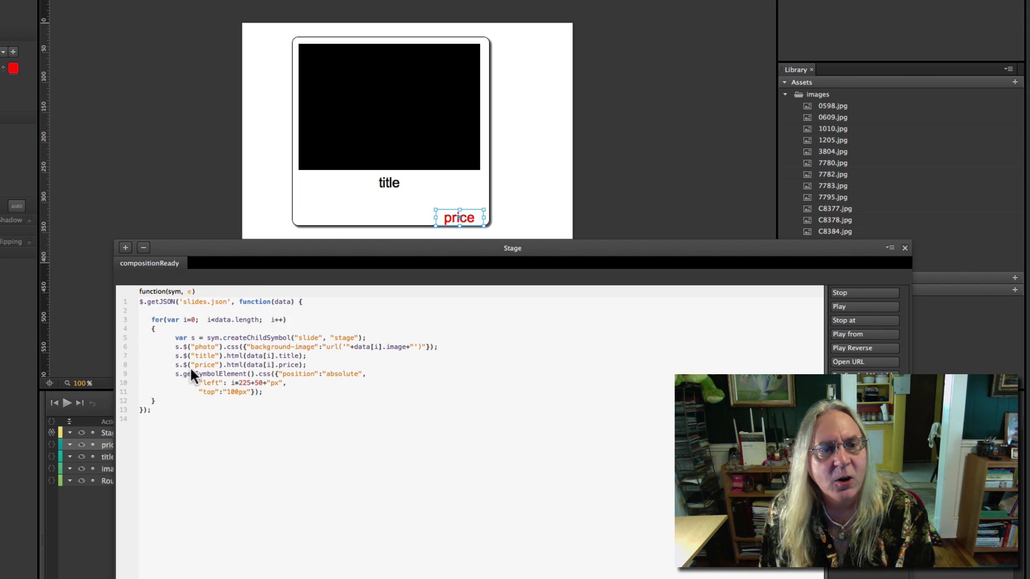
pyautogui.click(194, 362)
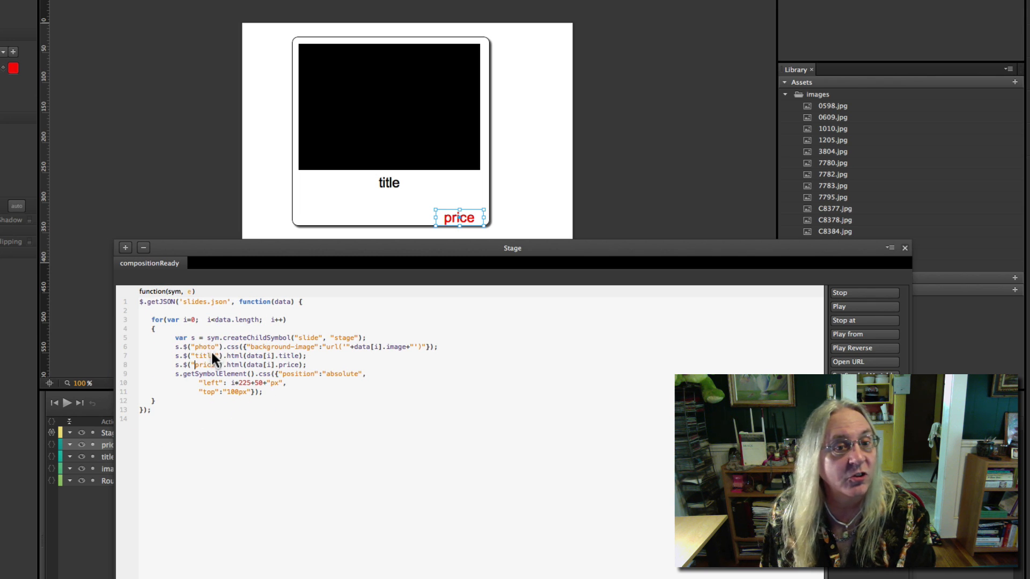
pyautogui.doubleClick(266, 370)
pyautogui.moveTo(294, 378); pyautogui.dragTo(291, 387)
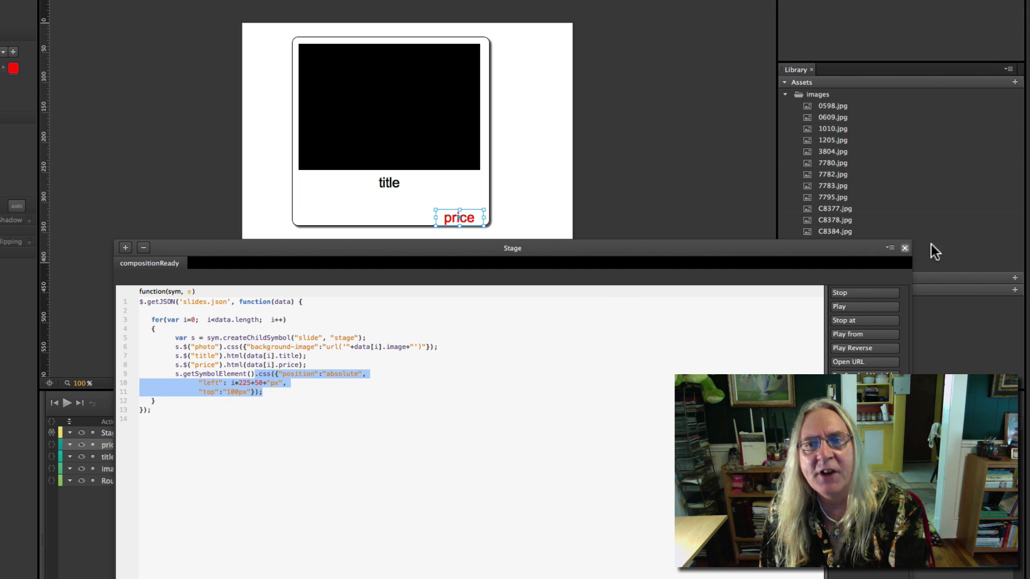
pyautogui.click(904, 247)
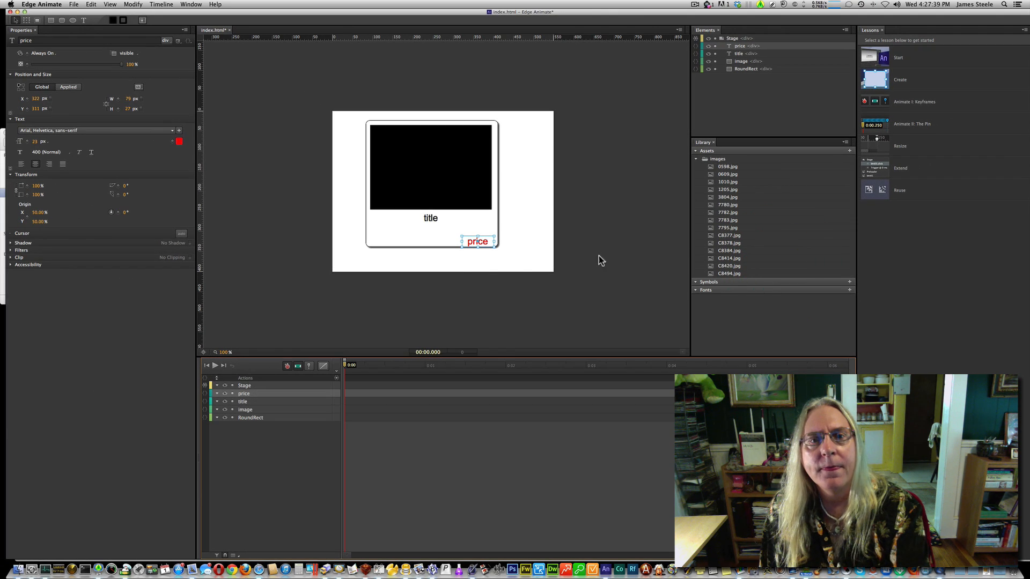
# - Convert all the card's elements together into a symbol named slide with Autoplay timeline turned off
pyautogui.click(399, 252)
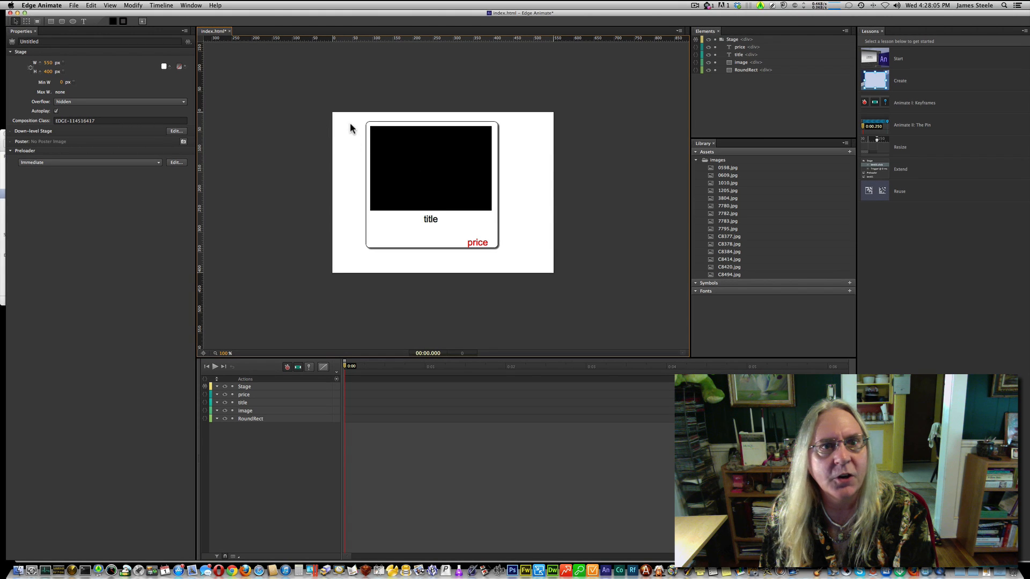
pyautogui.moveTo(351, 123); pyautogui.dragTo(507, 262)
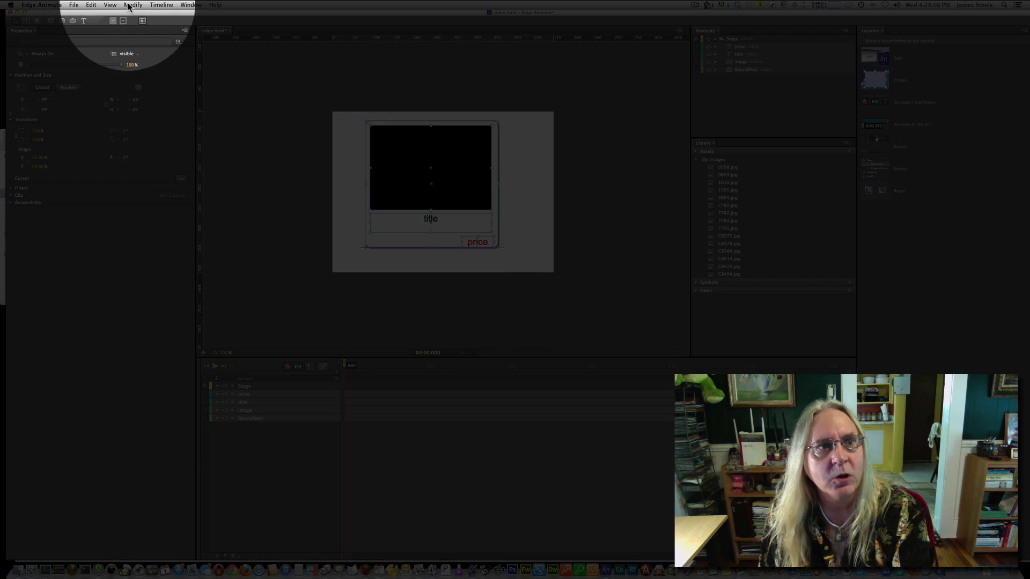
pyautogui.click(133, 5)
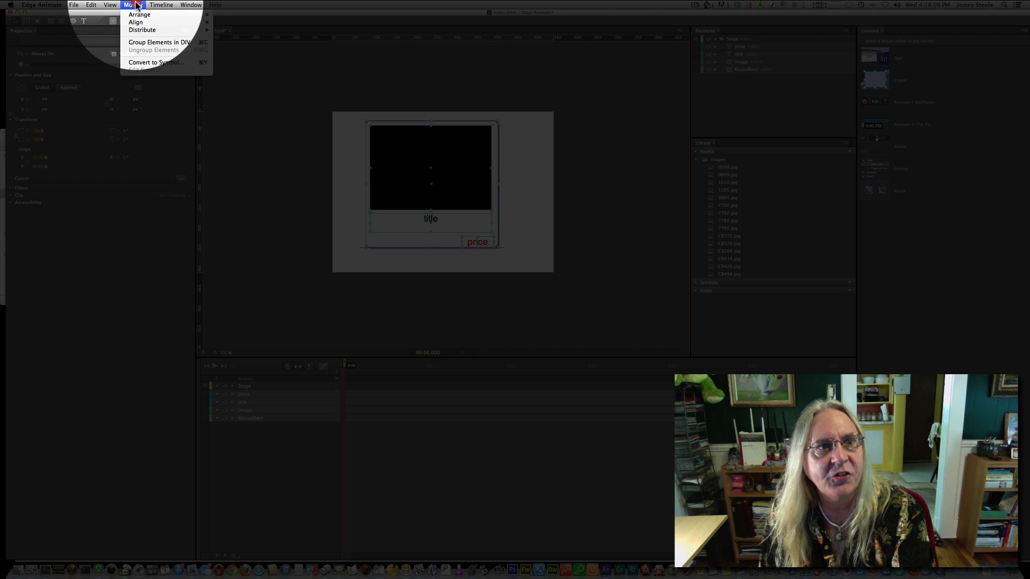
pyautogui.click(150, 62)
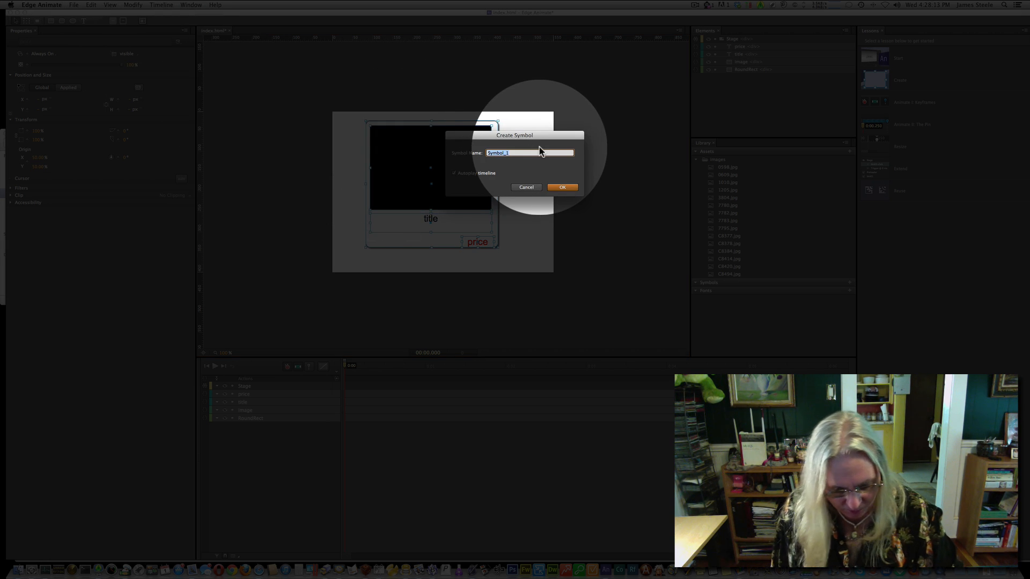
pyautogui.write('slide')
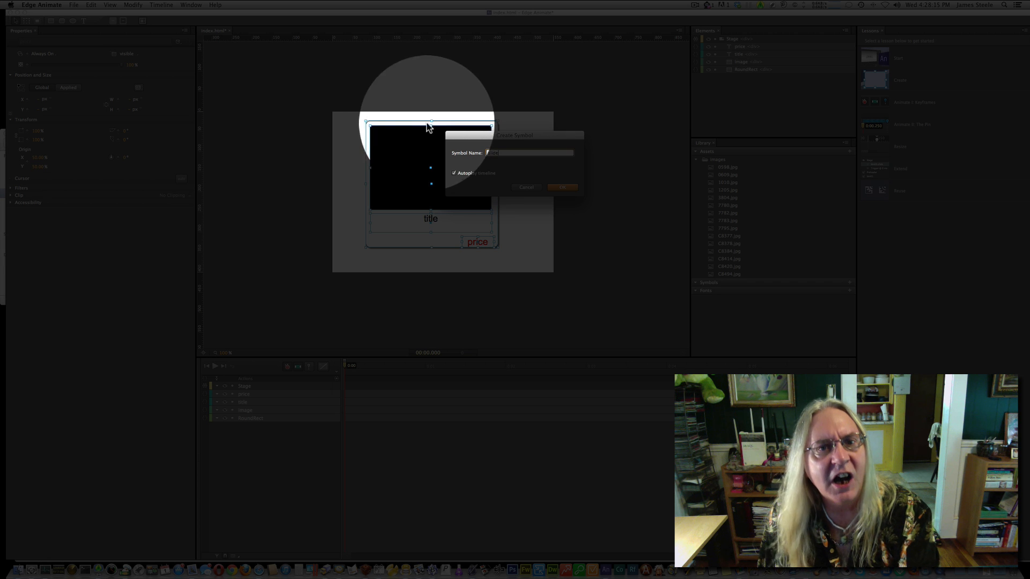
pyautogui.click(453, 173)
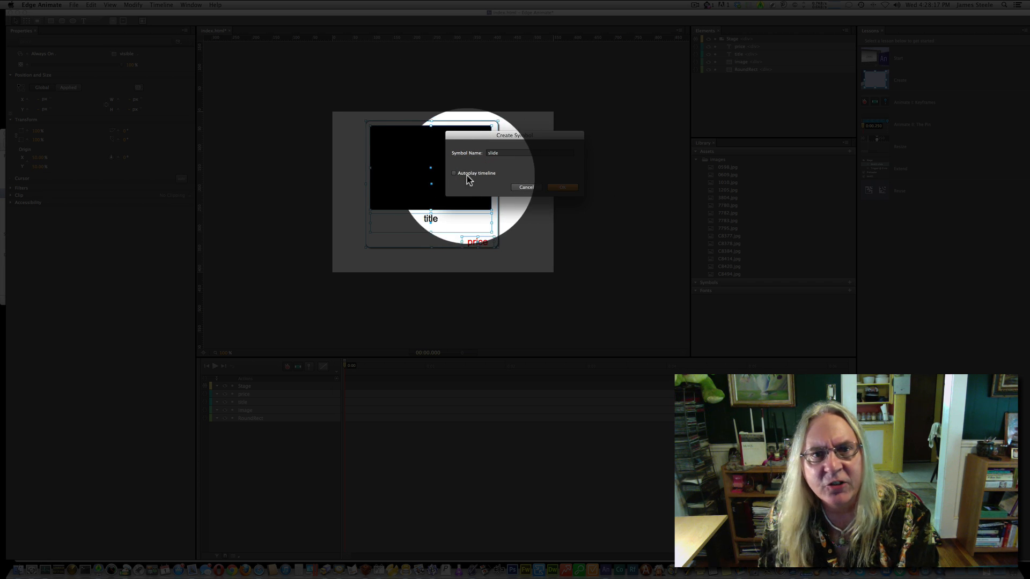
pyautogui.click(562, 187)
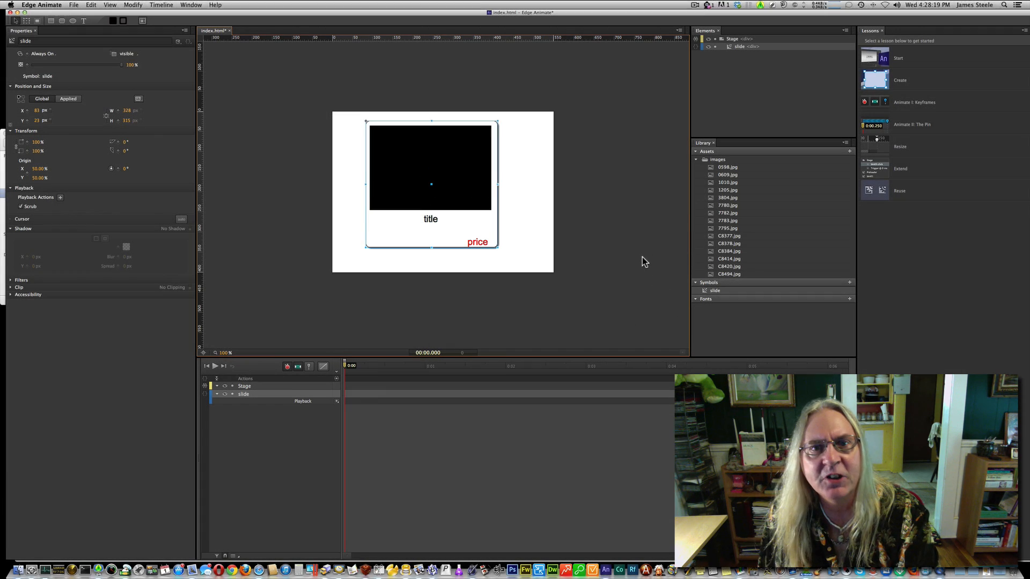
# - Delete the slide instance from the Stage and select the slide symbol in the library
pyautogui.click(269, 390)
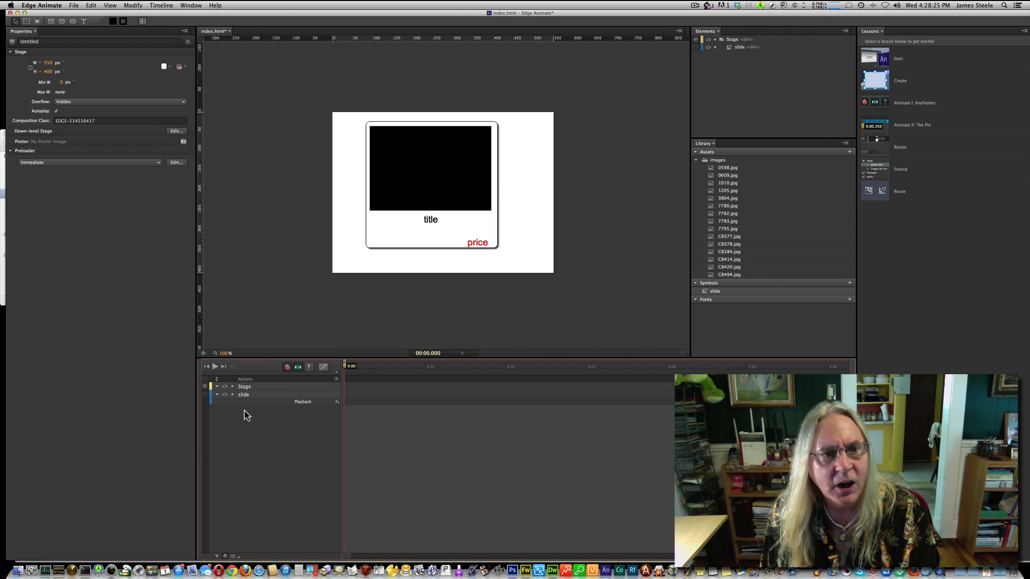
pyautogui.click(245, 396)
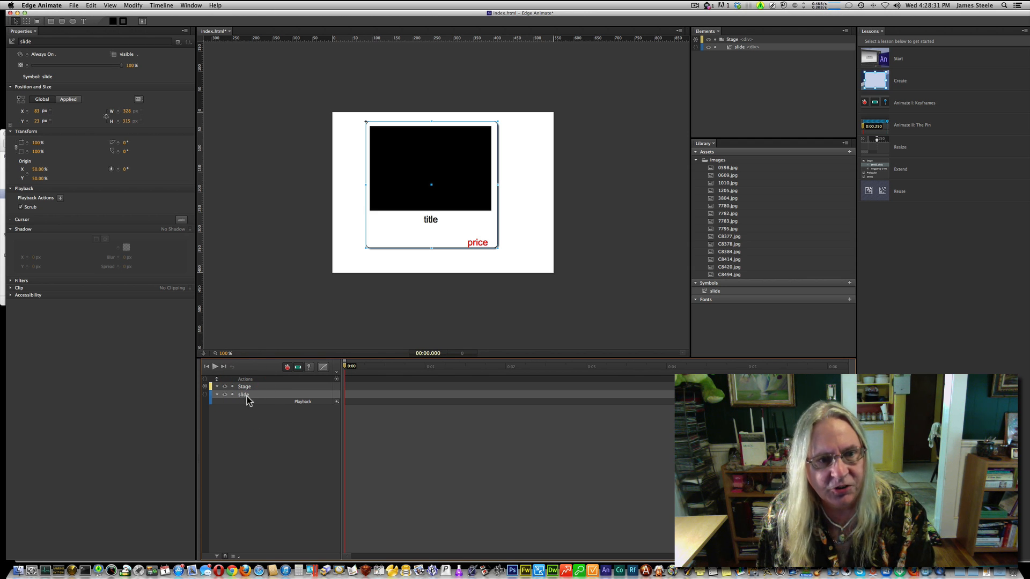
pyautogui.press('Delete')
pyautogui.click(708, 291)
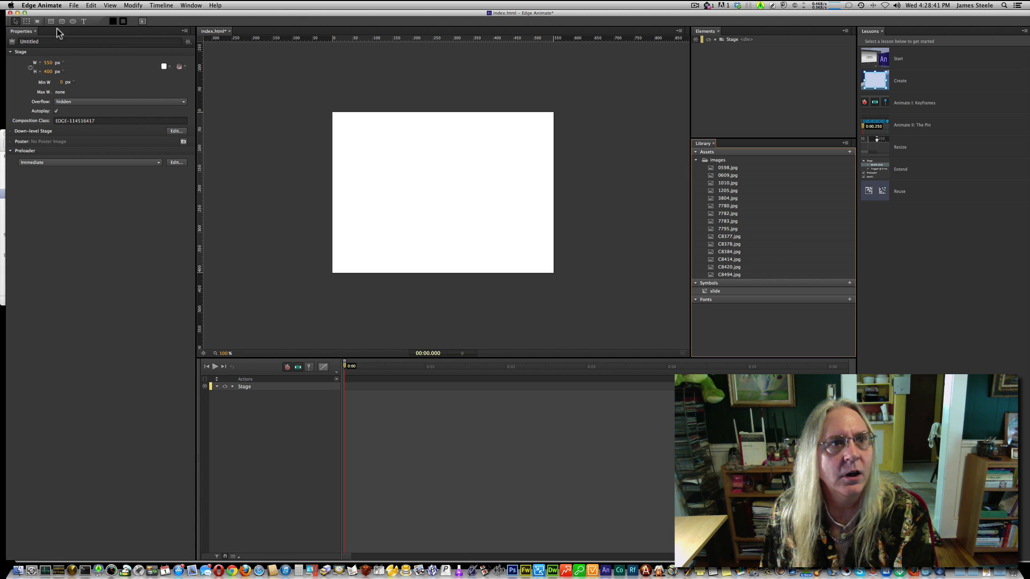
# - Set the Stage width to 1280 px
pyautogui.click(49, 62)
pyautogui.write('1')
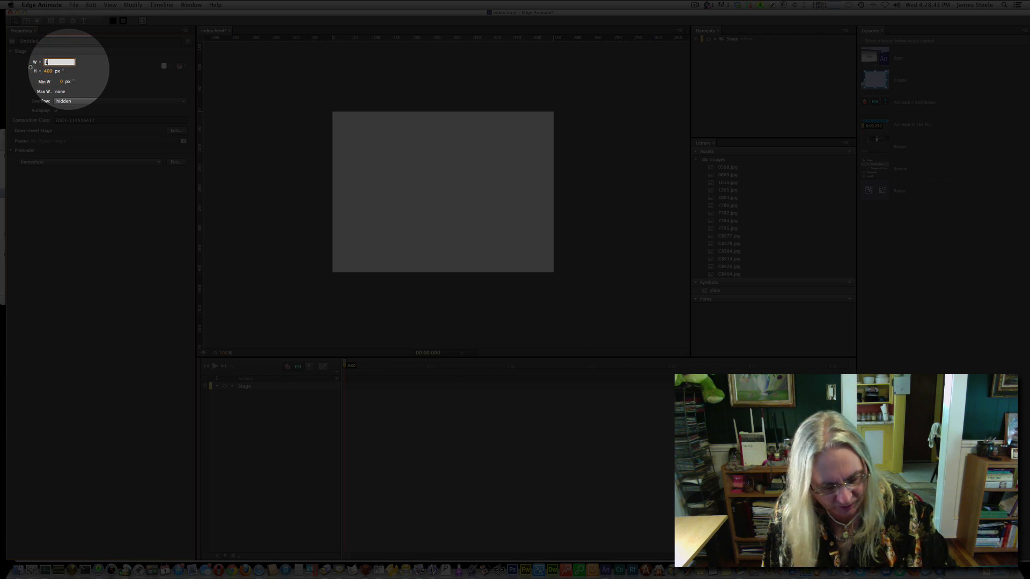
pyautogui.write('280')
pyautogui.press('Return')
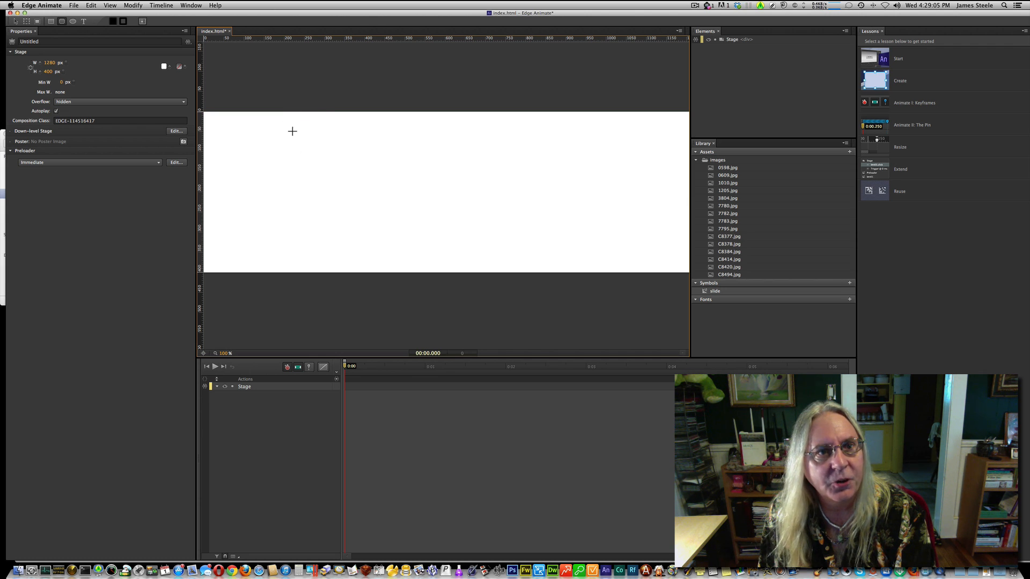
# - Draw a rounded rectangle about 776 by 47 px near the upper edge of the Stage and fill it white
pyautogui.moveTo(272, 123); pyautogui.dragTo(583, 142)
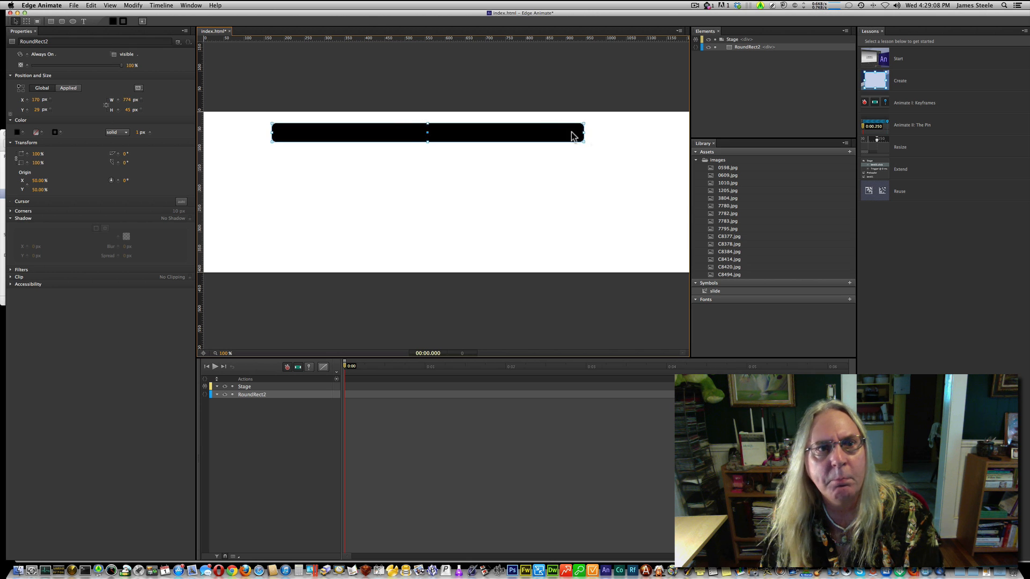
pyautogui.click(19, 132)
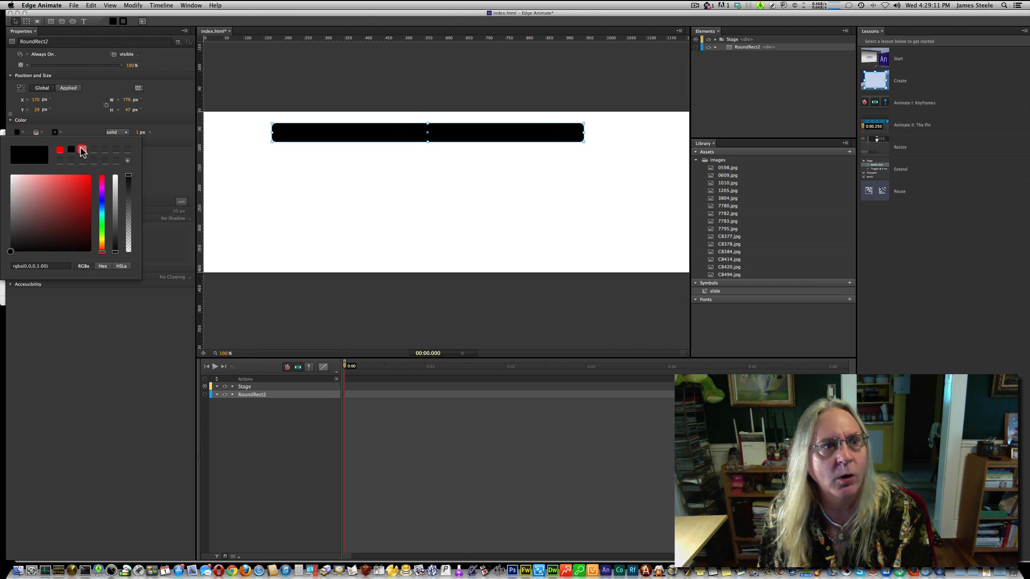
pyautogui.click(83, 152)
pyautogui.click(310, 133)
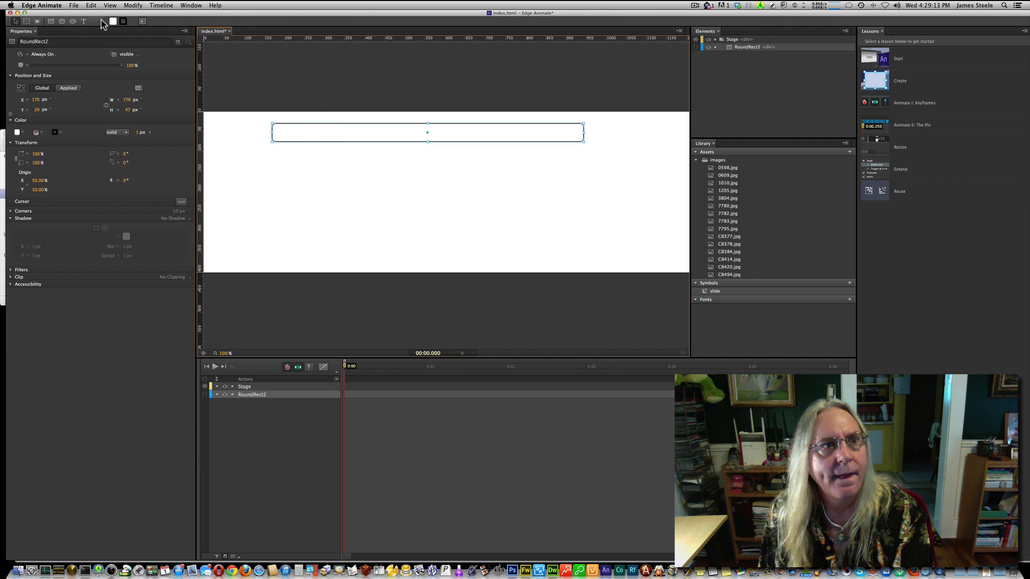
# - Add the text "Double-click to return to categories" over the rounded rectangle
pyautogui.click(83, 20)
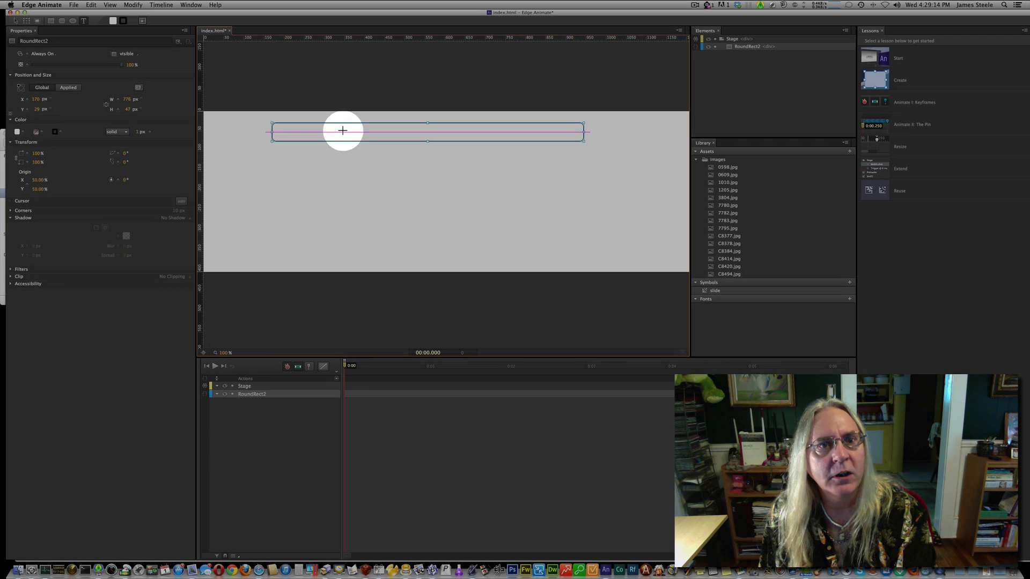
pyautogui.click(333, 132)
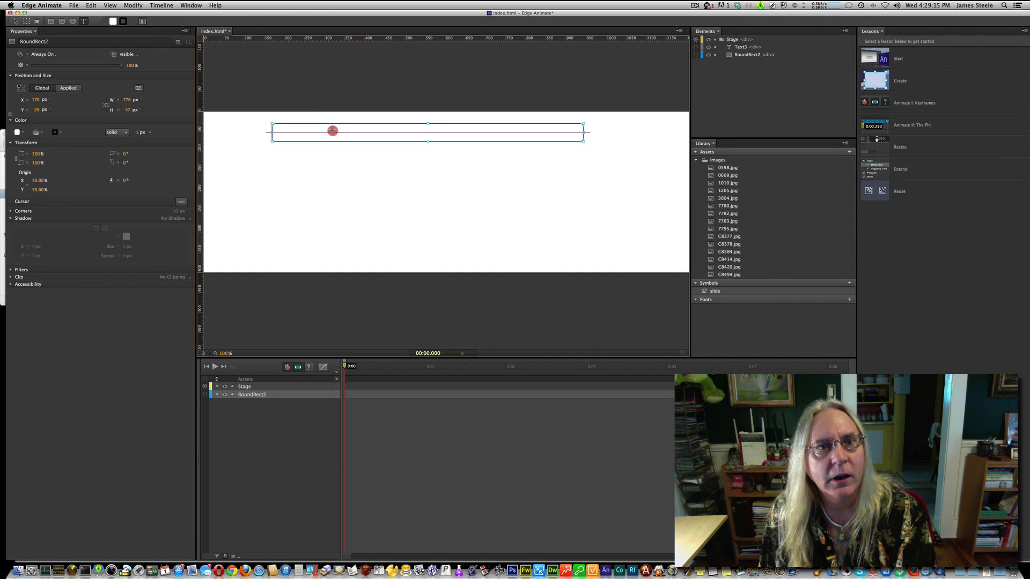
pyautogui.write('Dou')
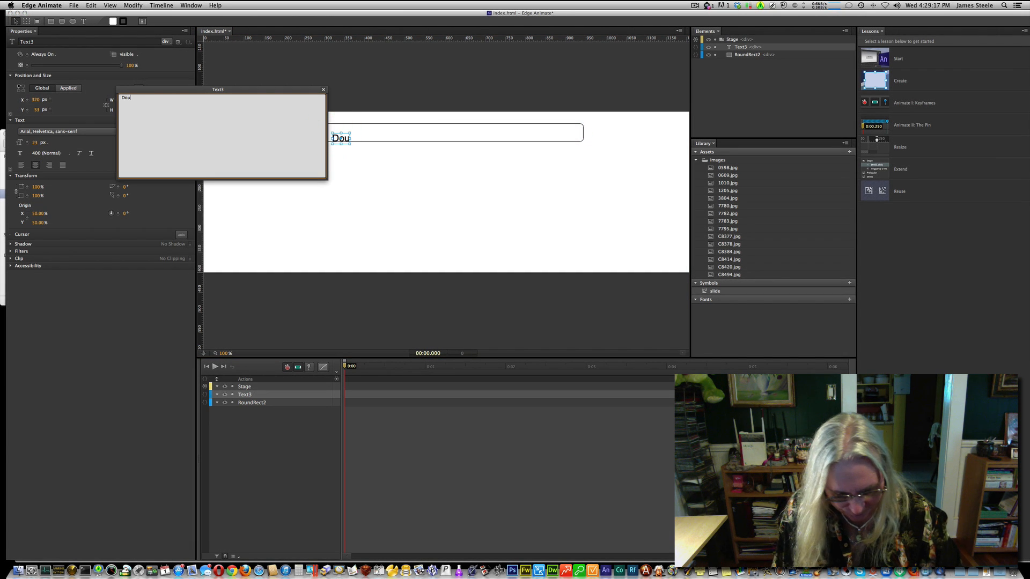
pyautogui.write('ble-cli')
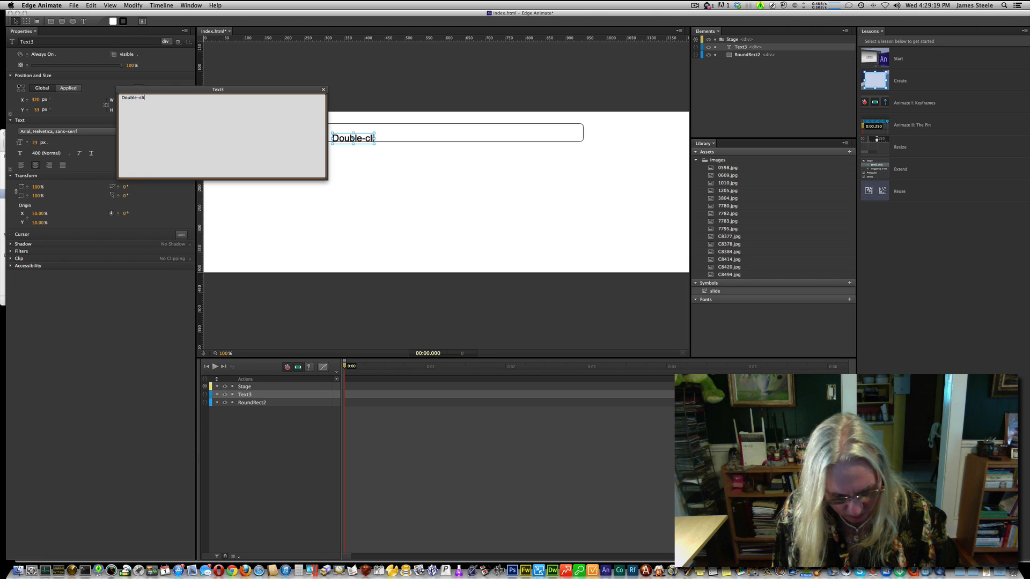
pyautogui.write('ck to ret')
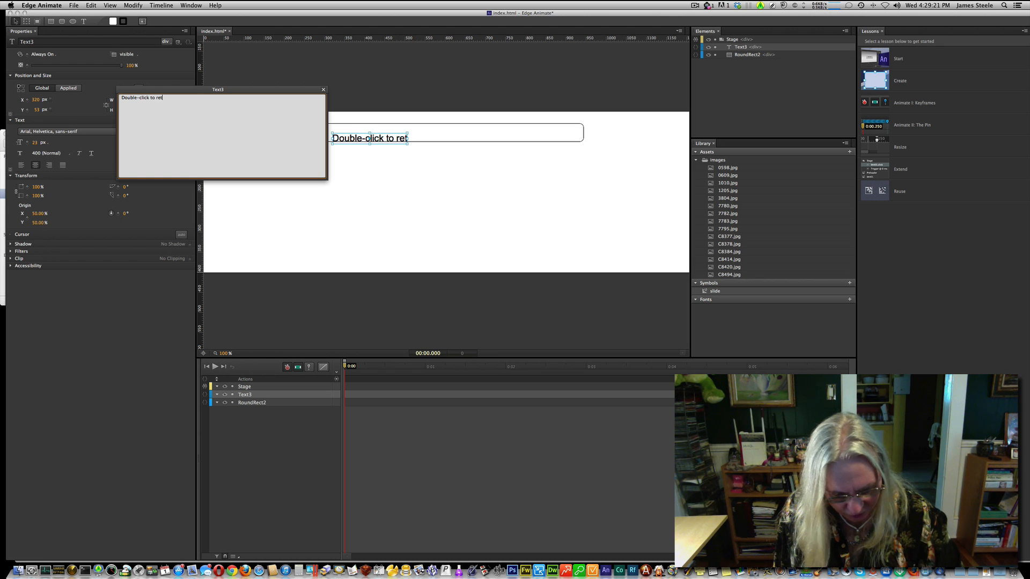
pyautogui.write('urn to cate')
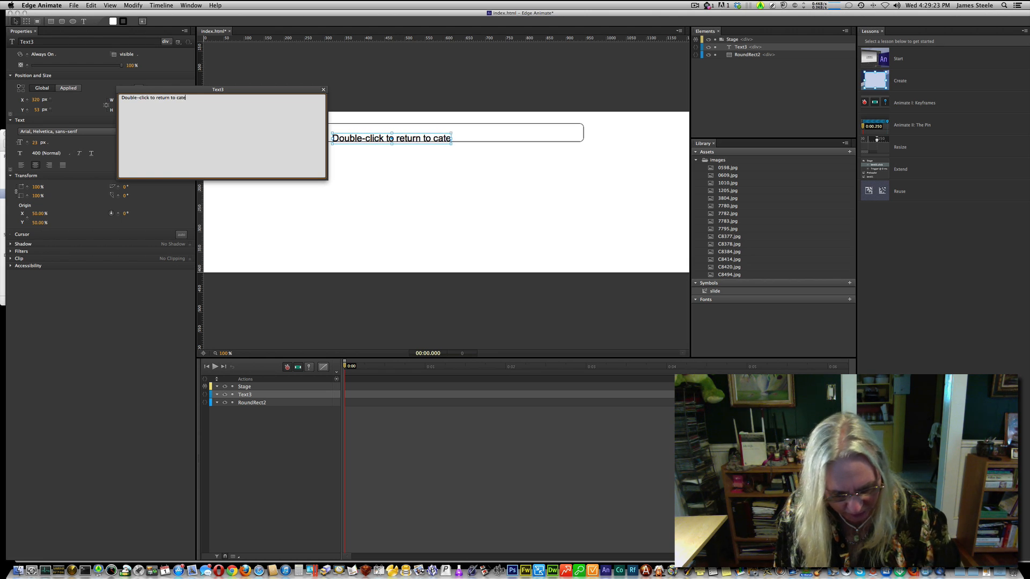
pyautogui.write('gories')
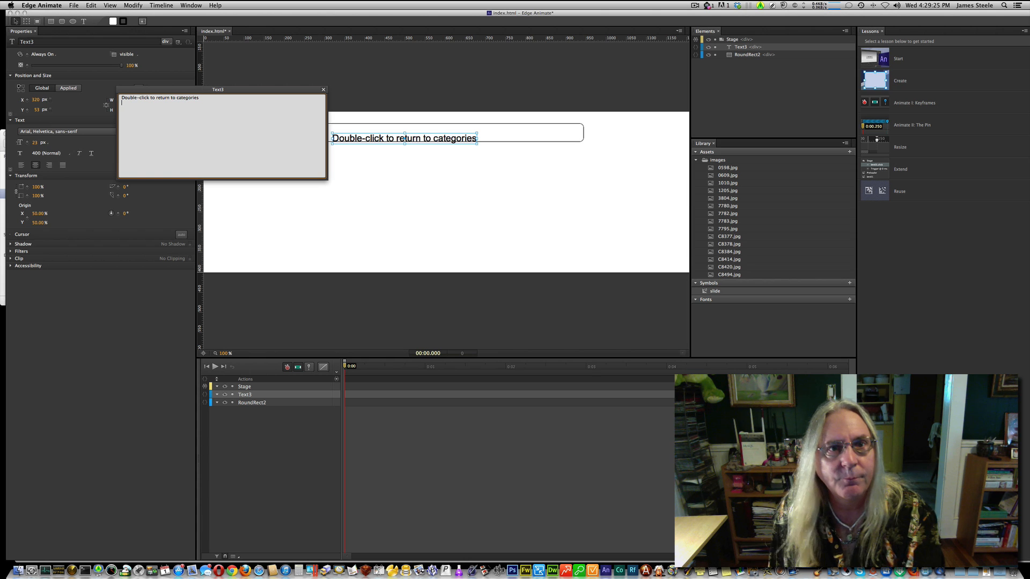
pyautogui.press('BackSpace')
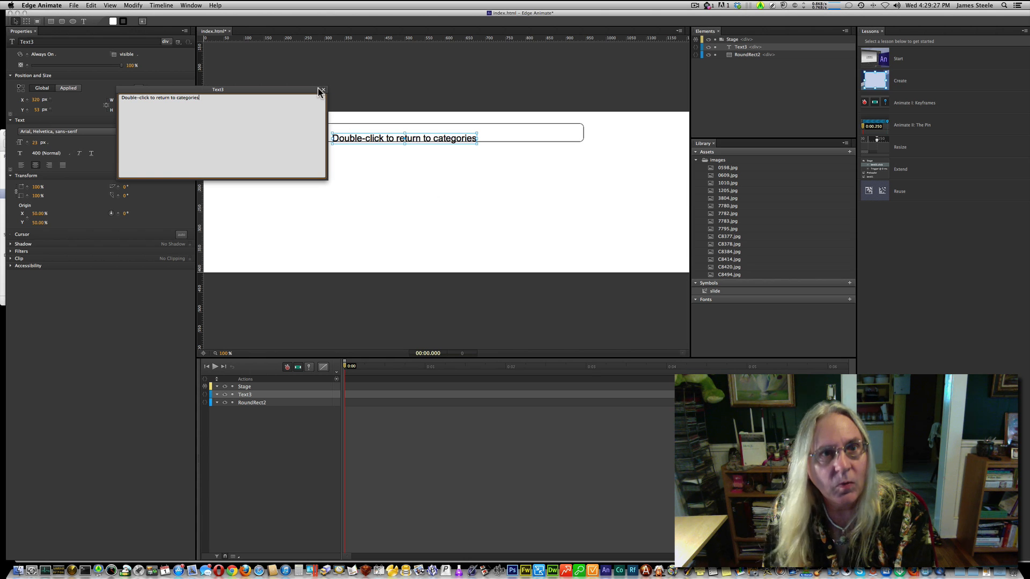
pyautogui.click(323, 89)
# - Enlarge the text to 34 px and position it in the middle of the rounded rectangle
pyautogui.moveTo(379, 136); pyautogui.dragTo(394, 132)
pyautogui.moveTo(35, 143); pyautogui.dragTo(44, 142)
pyautogui.moveTo(397, 134); pyautogui.dragTo(403, 133)
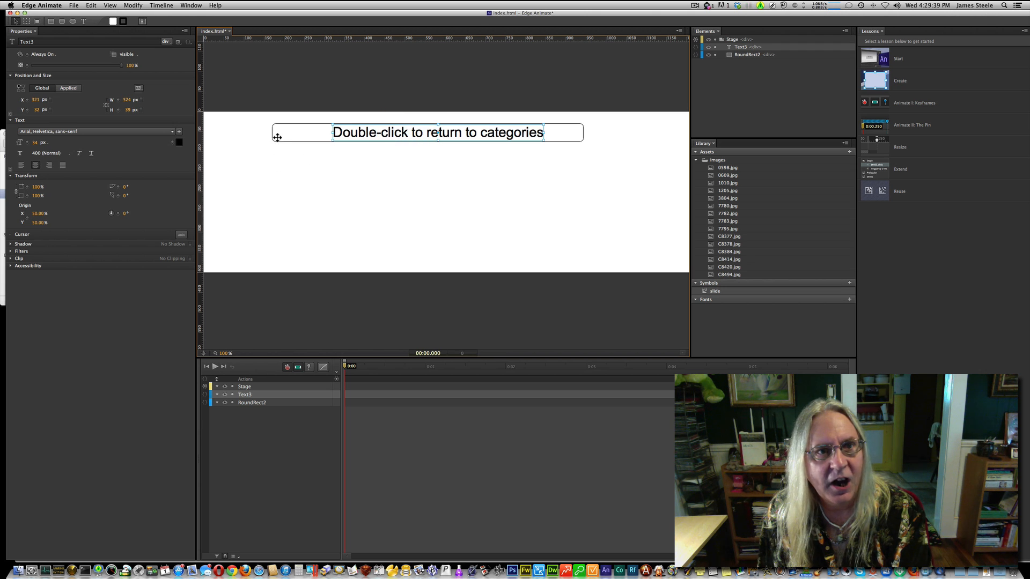
# - Rename the rounded rectangle element as button
pyautogui.click(253, 403)
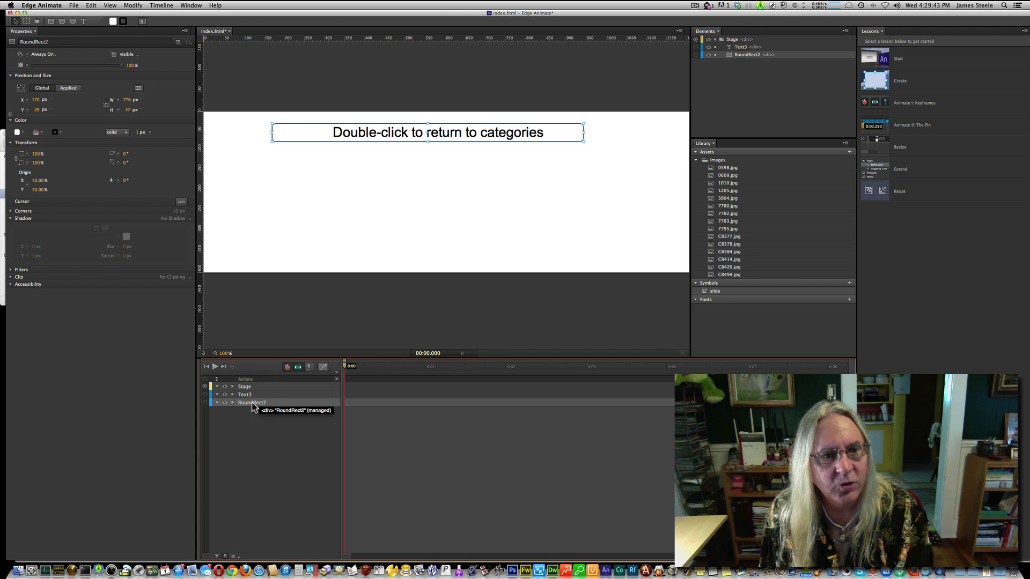
pyautogui.click(253, 402)
pyautogui.click(251, 403)
pyautogui.click(254, 401)
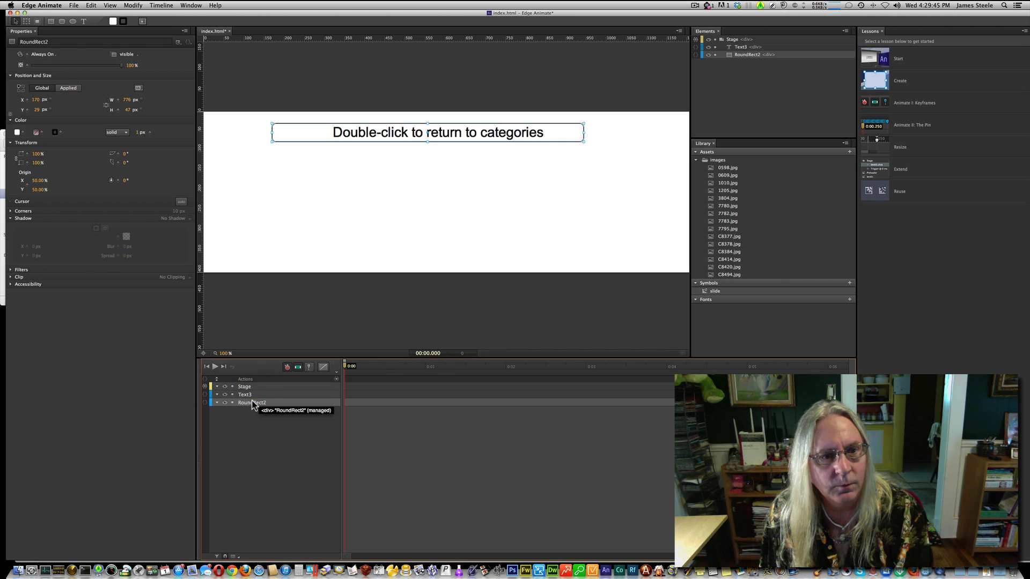
pyautogui.click(252, 401)
pyautogui.click(249, 401)
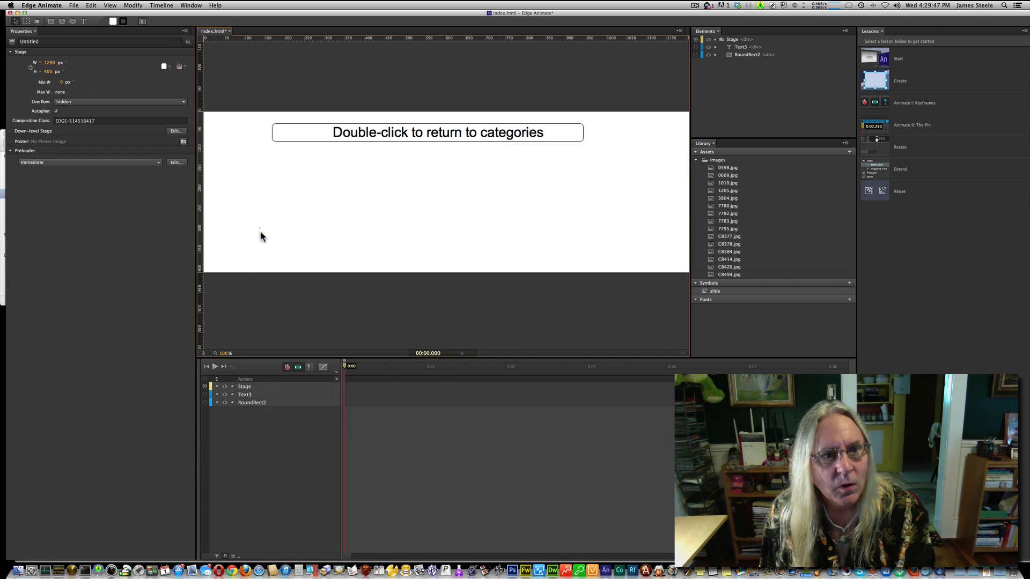
pyautogui.doubleClick(255, 403)
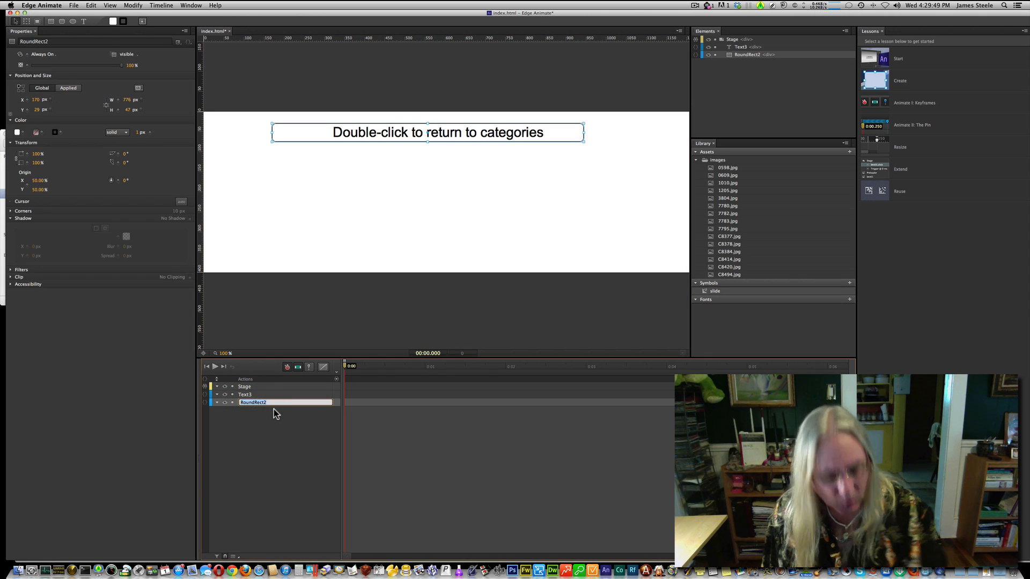
pyautogui.write('button')
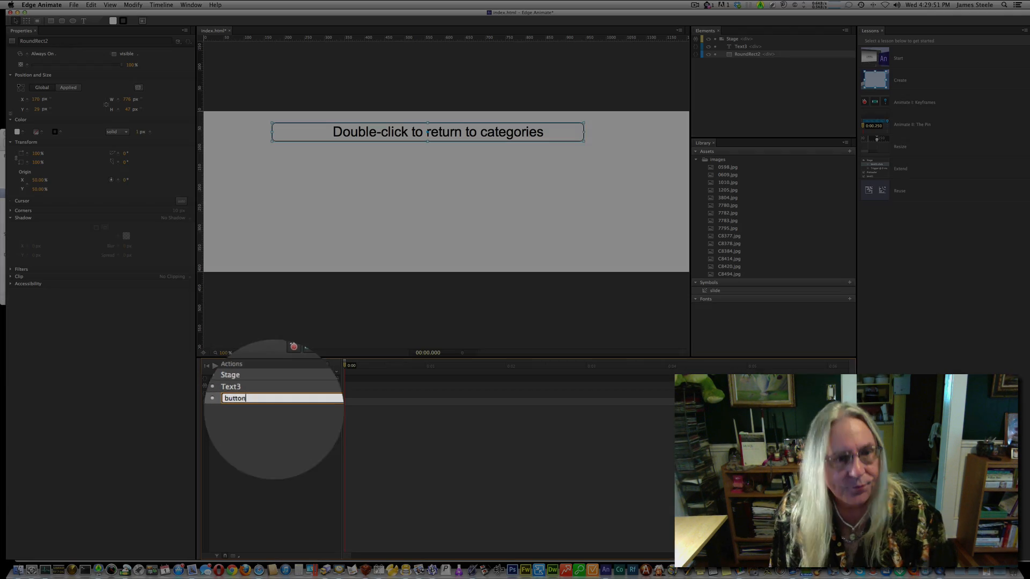
pyautogui.press('Return')
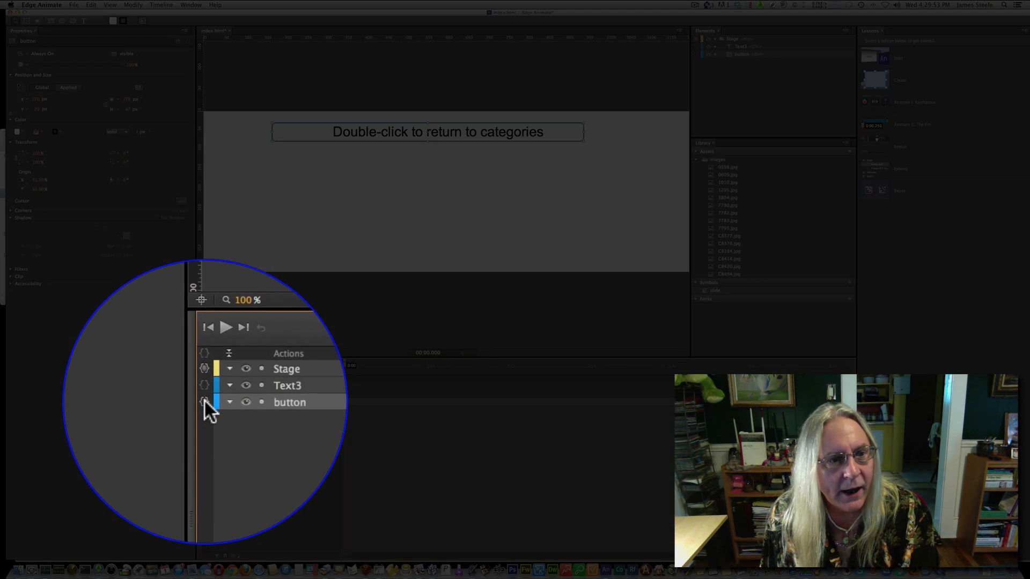
pyautogui.click(205, 402)
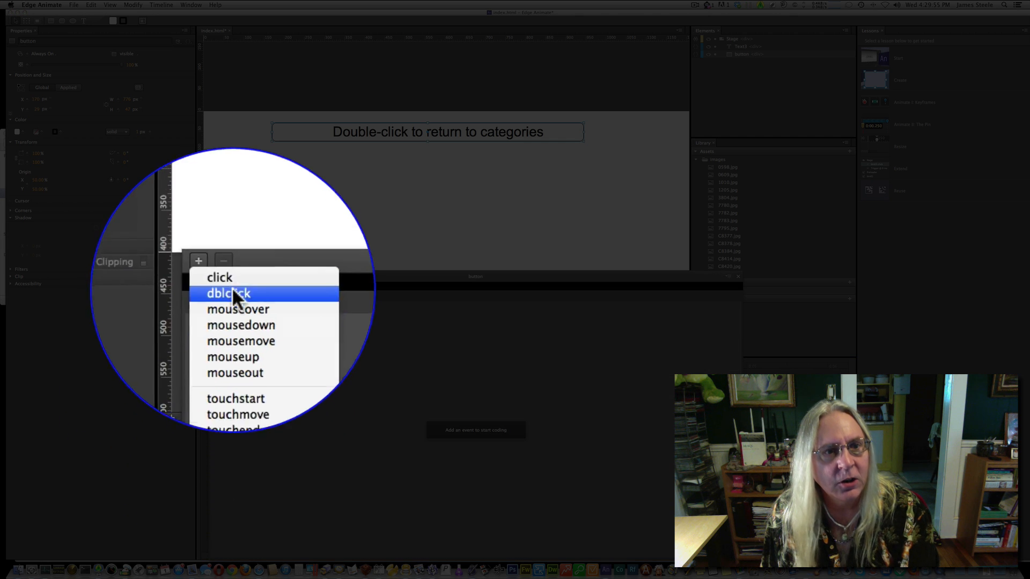
pyautogui.click(223, 282)
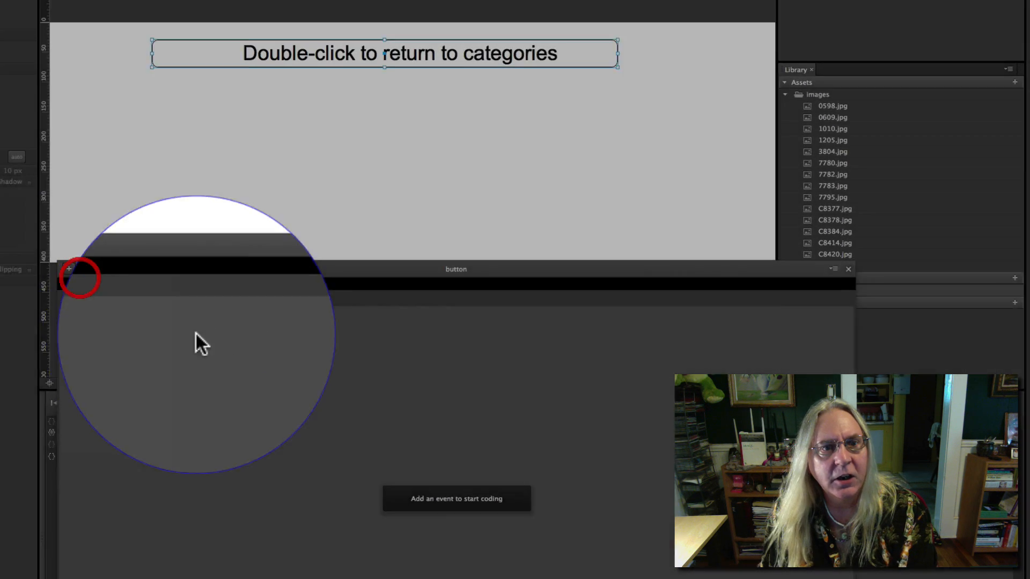
pyautogui.click(318, 309)
pyautogui.moveTo(316, 311); pyautogui.dragTo(237, 311)
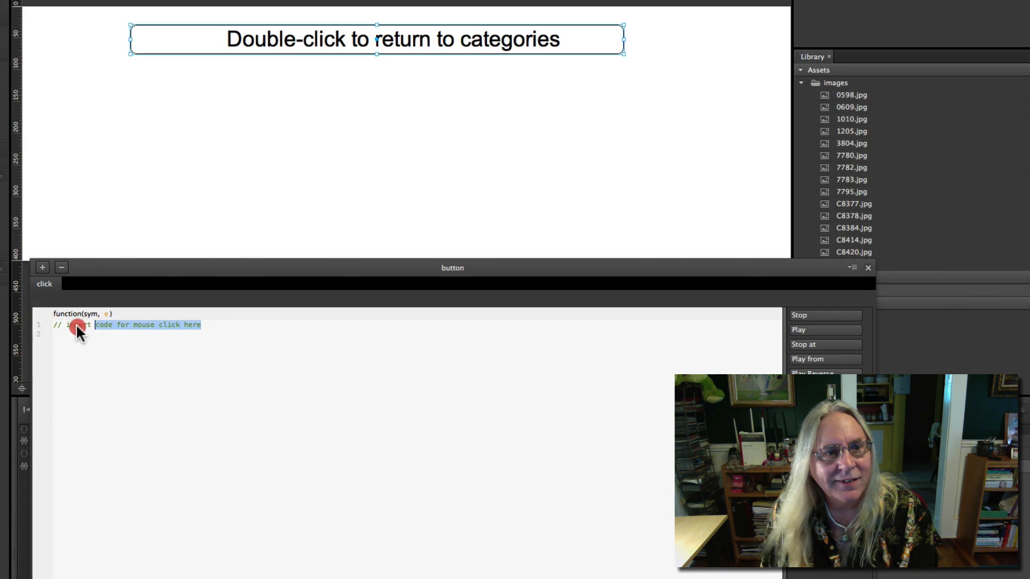
pyautogui.moveTo(76, 324); pyautogui.dragTo(32, 321)
pyautogui.write('// Navigate to a new URL in the current window // (replace "_self" with appropriate target attribute for a new window) window.open("http://www.fundraiserhp.com/json/send_lasso.html", "_self"); // insert code for mouse click here')
pyautogui.moveTo(111, 265); pyautogui.dragTo(171, 187)
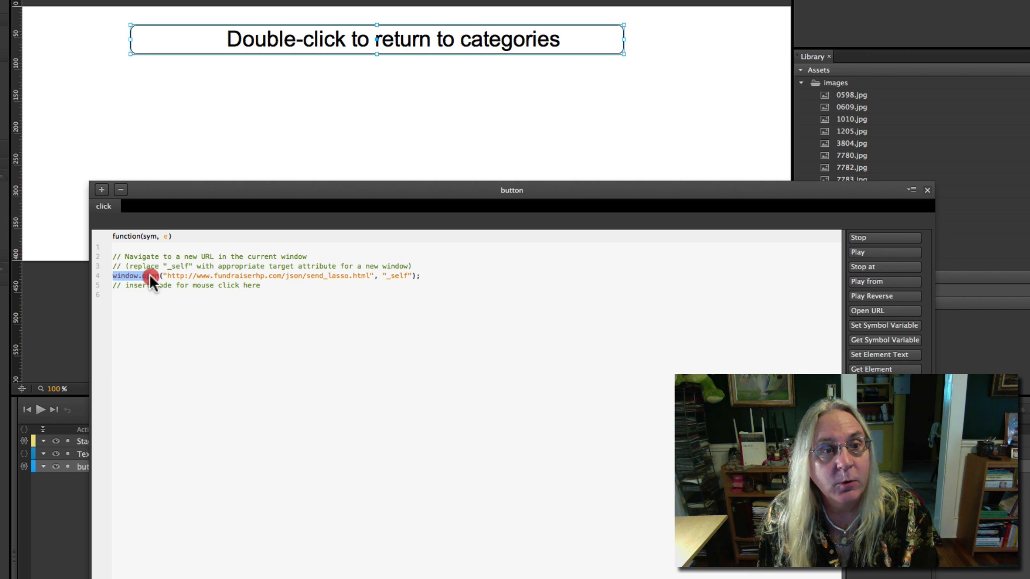
pyautogui.moveTo(149, 274); pyautogui.dragTo(159, 274)
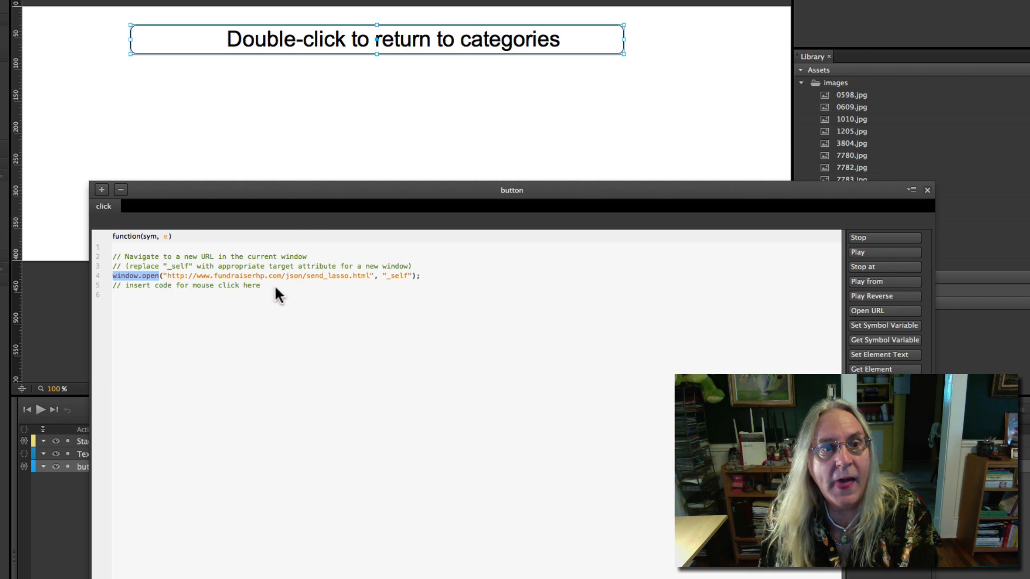
pyautogui.moveTo(167, 273); pyautogui.dragTo(188, 273)
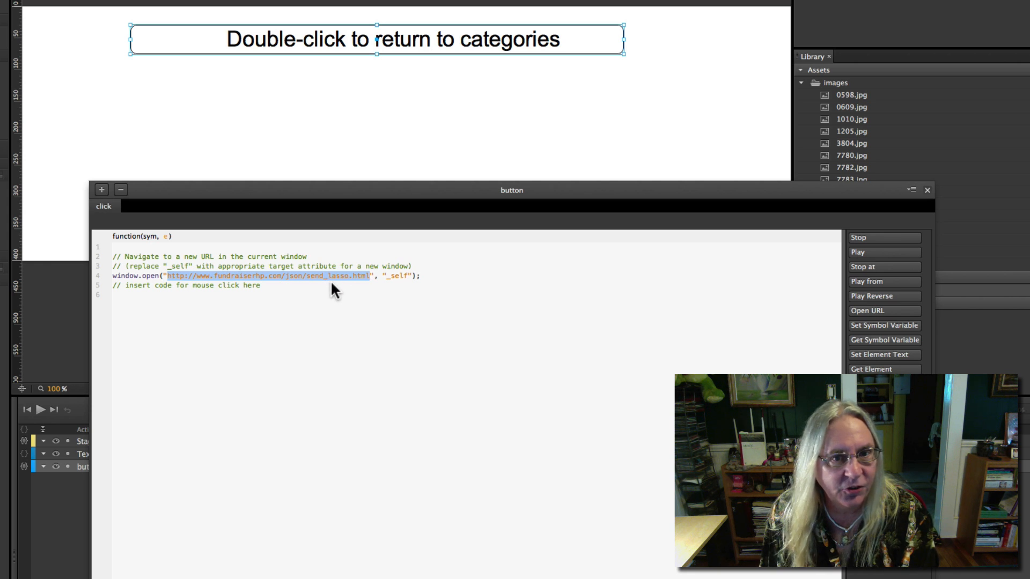
pyautogui.click(400, 275)
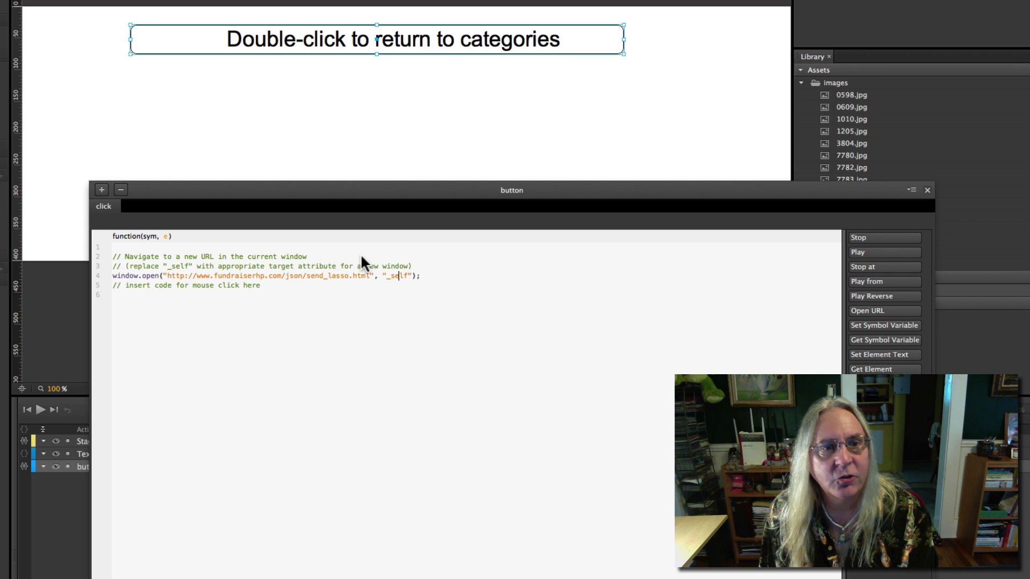
# - Close the button's action code editor and save the composition
pyautogui.click(926, 191)
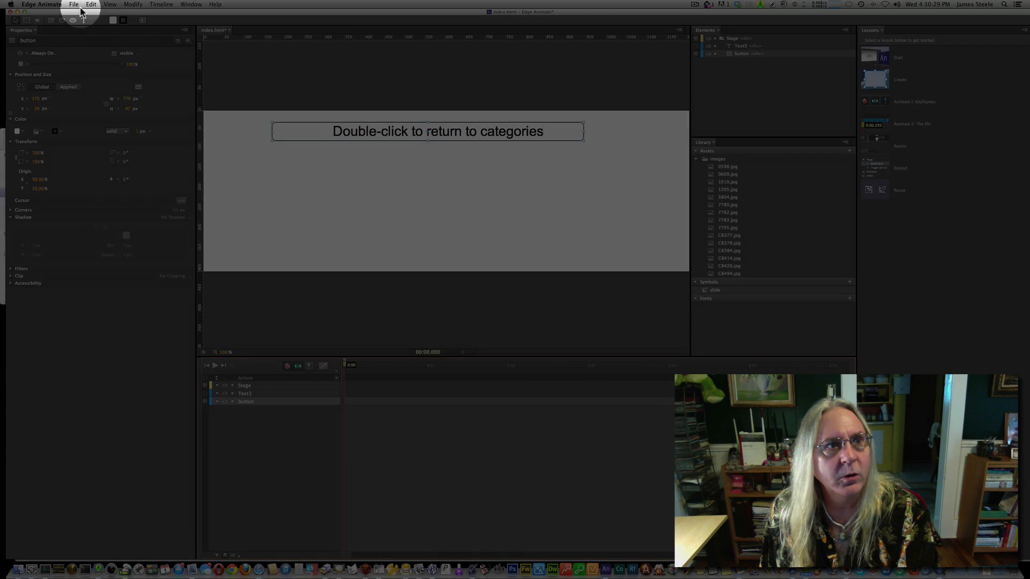
pyautogui.click(81, 8)
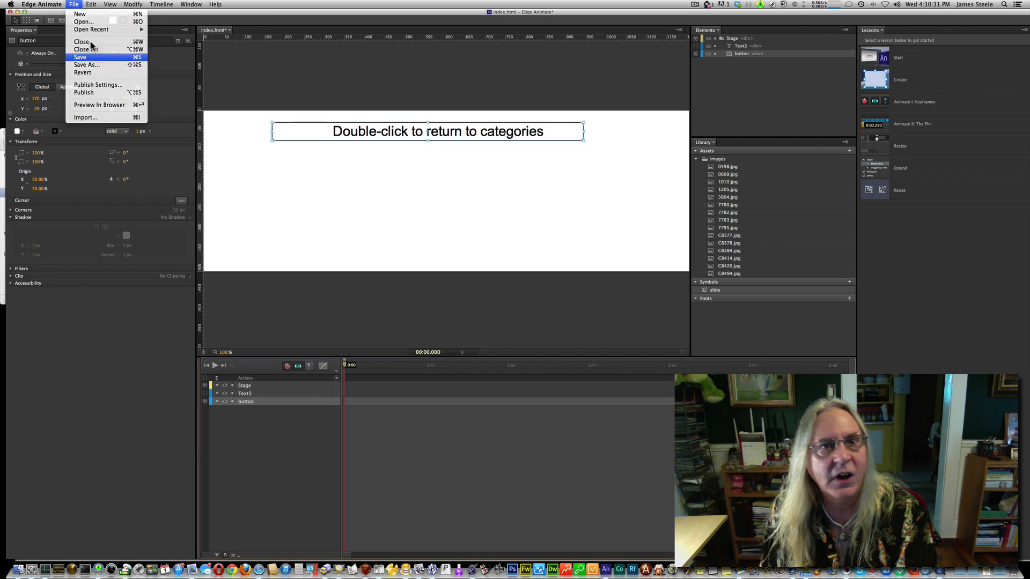
pyautogui.click(88, 57)
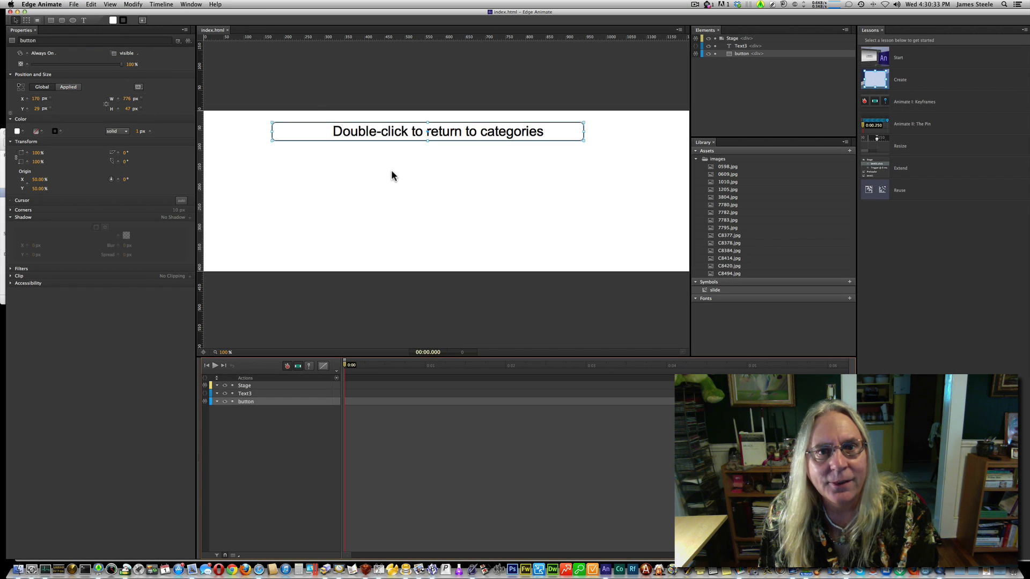